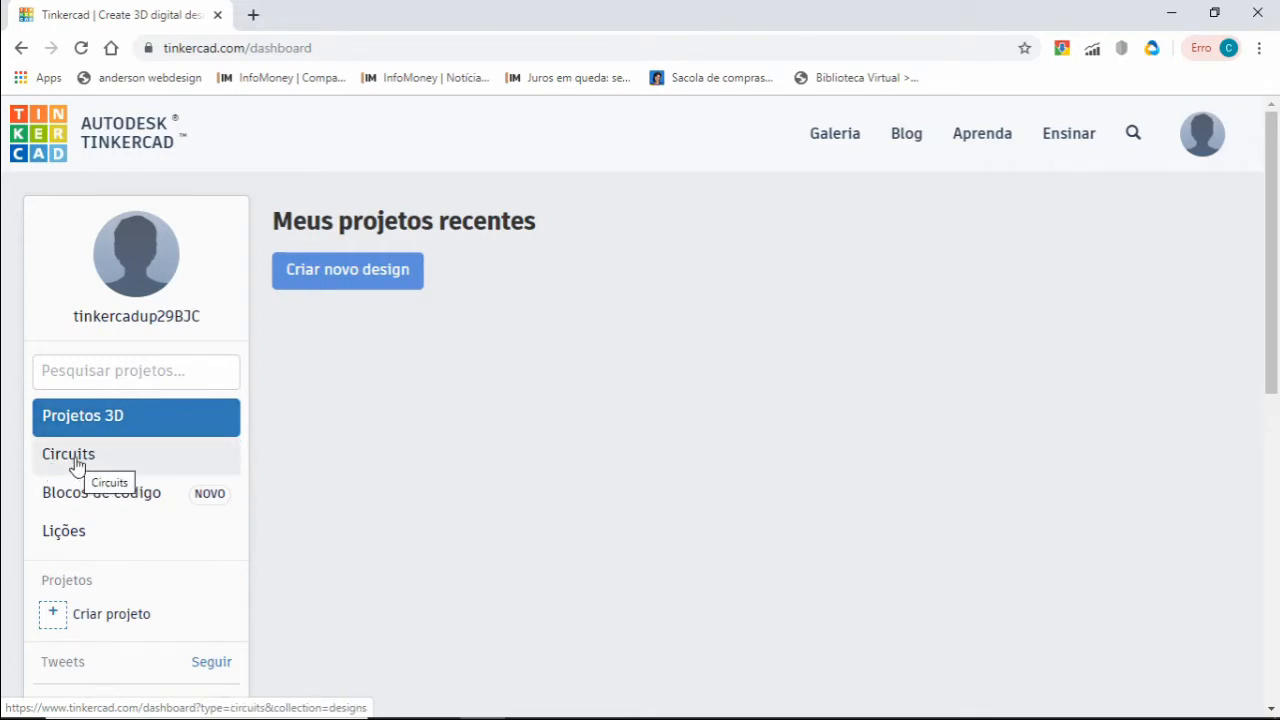
- Create a new circuit design and rename it "Exemplo 1"
{"action": "left_click", "coordinate": [76, 462]}
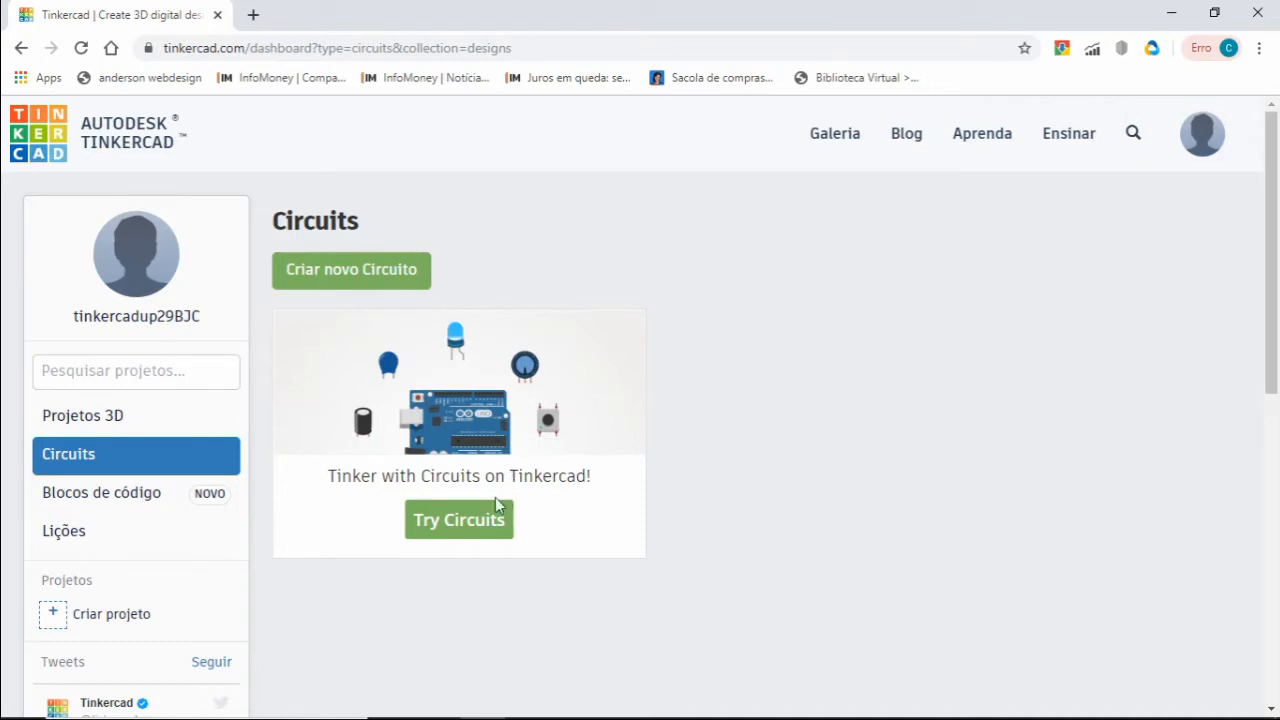
{"action": "left_click", "coordinate": [338, 281]}
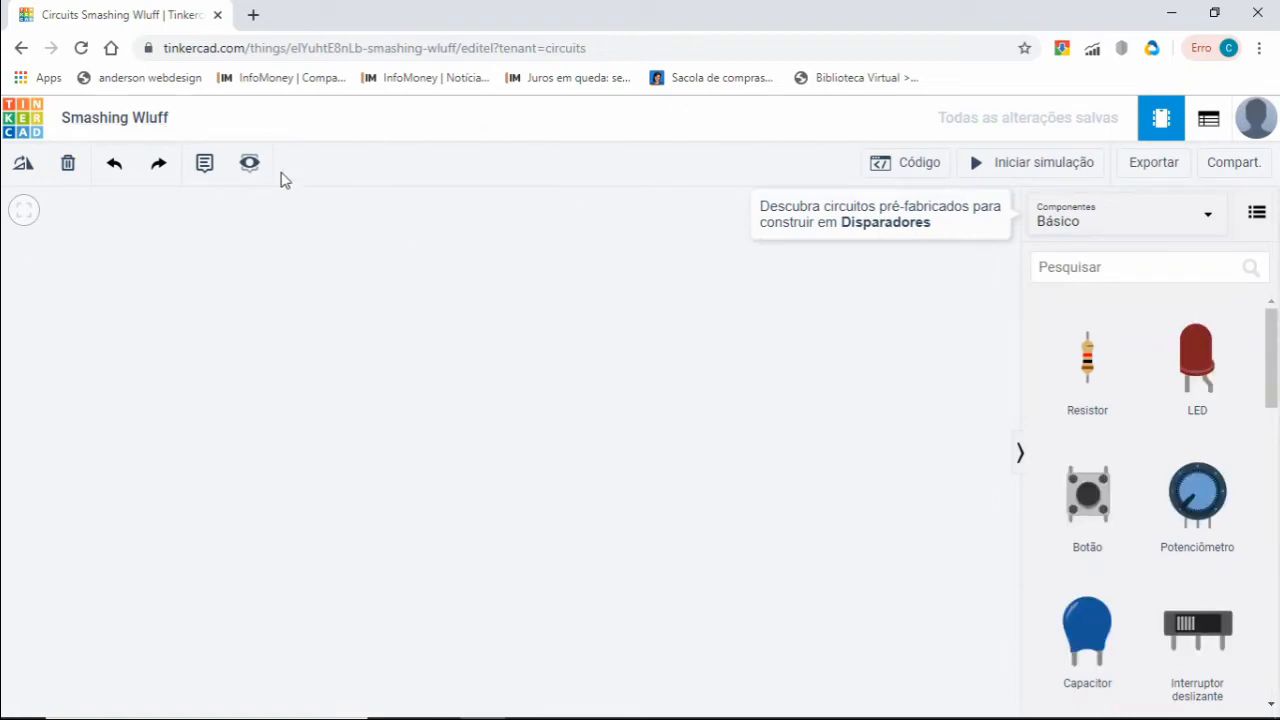
{"action": "left_click", "coordinate": [117, 120]}
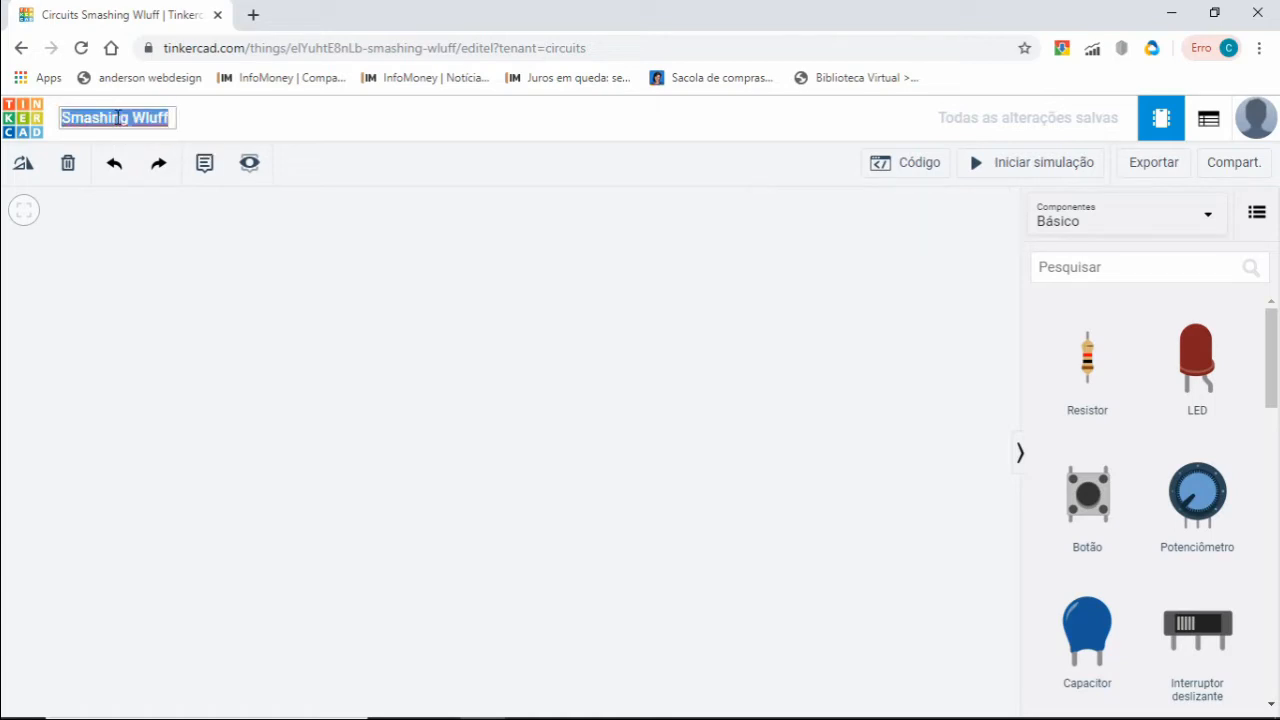
{"action": "type", "text": "Exemplo 1"}
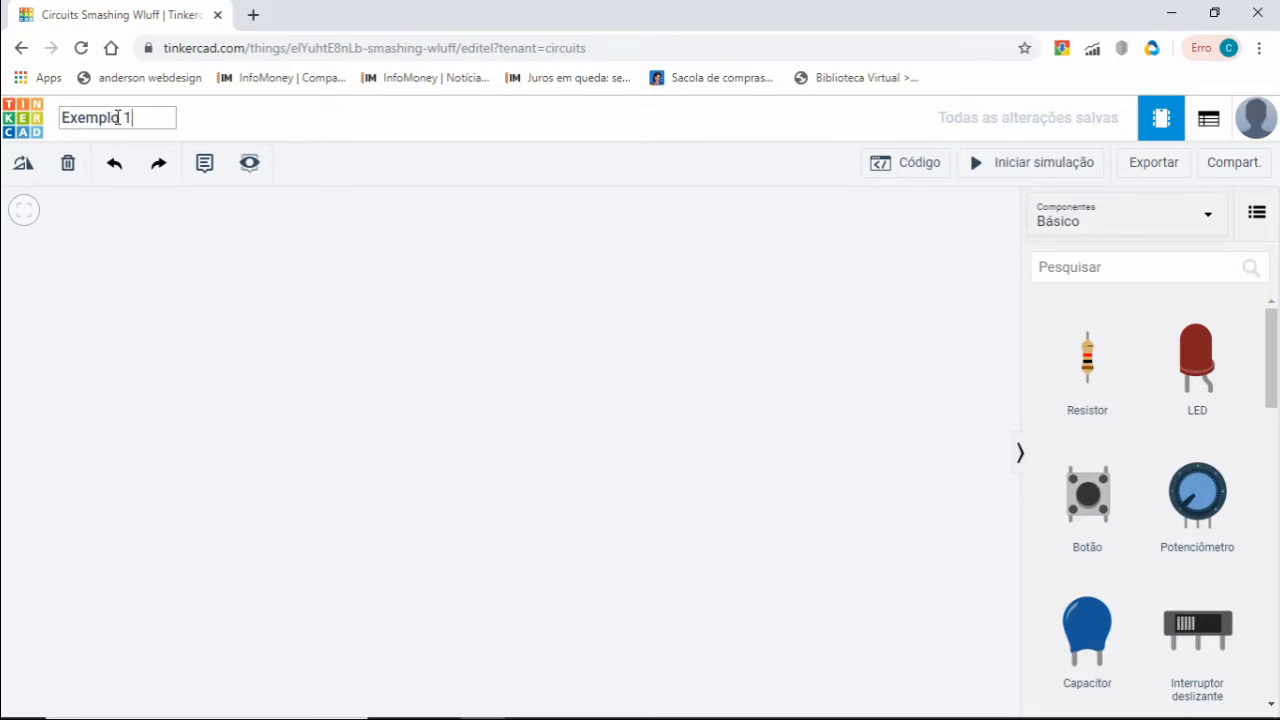
{"action": "key", "text": "Return"}
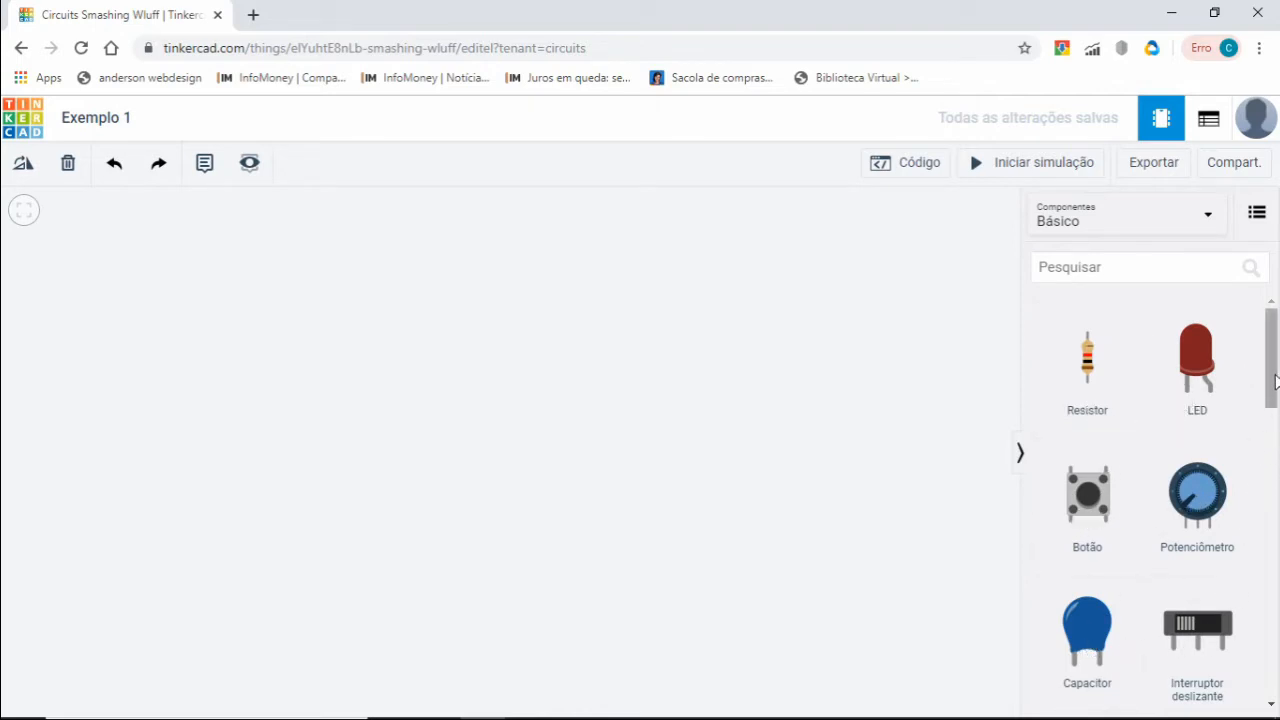
- Switch the component library from the basic set to all components (Todos)
{"action": "mouse_move", "coordinate": [1275, 378]}
{"action": "left_mouse_down"}
{"action": "mouse_move", "coordinate": [1271, 705]}
{"action": "mouse_move", "coordinate": [1270, 400]}
{"action": "left_mouse_up"}
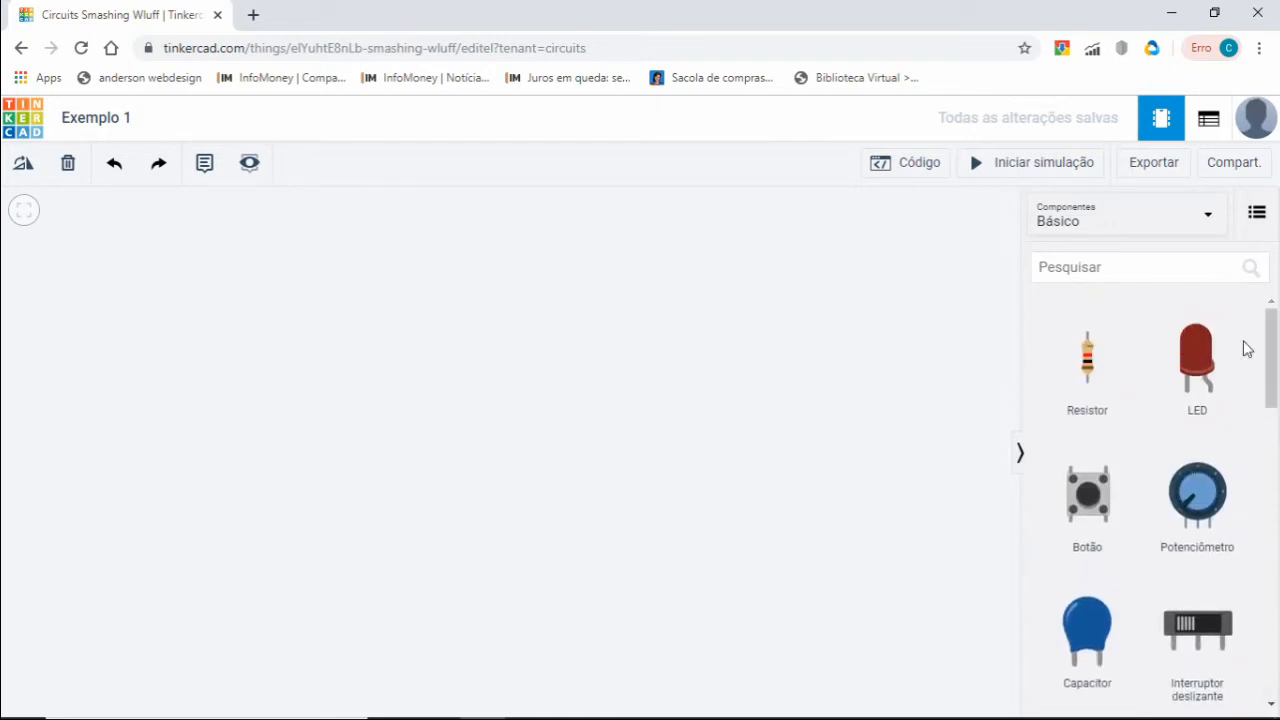
{"action": "left_click", "coordinate": [1212, 222]}
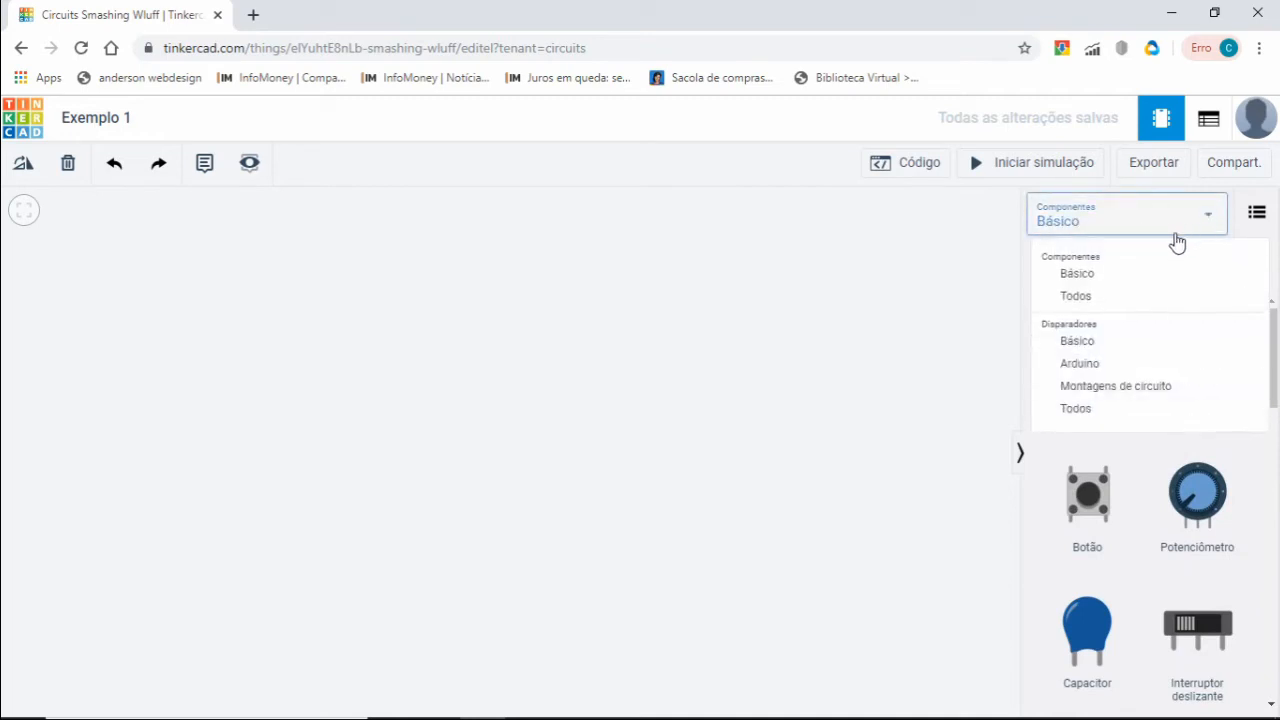
{"action": "left_click", "coordinate": [1088, 298]}
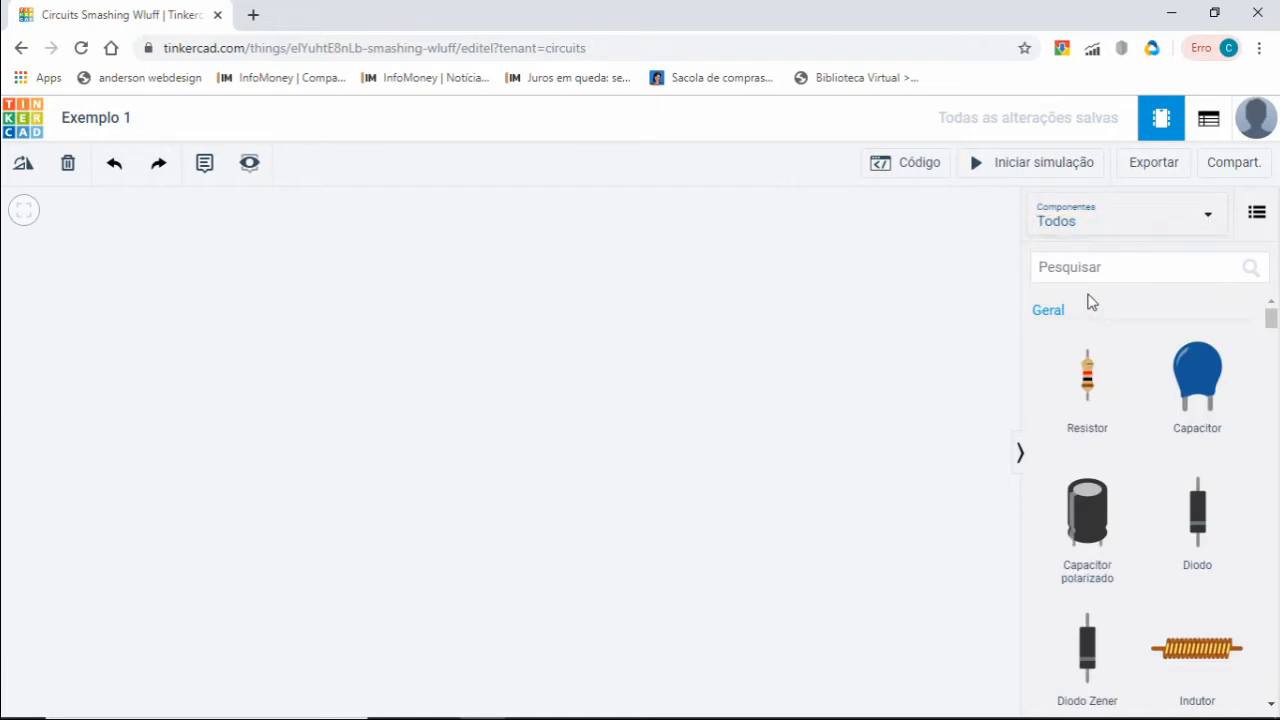
{"action": "mouse_move", "coordinate": [1271, 318]}
{"action": "left_mouse_down"}
{"action": "mouse_move", "coordinate": [1274, 336]}
{"action": "mouse_move", "coordinate": [1272, 318]}
{"action": "left_mouse_up"}
{"action": "mouse_move", "coordinate": [1271, 318]}
{"action": "left_mouse_down"}
{"action": "mouse_move", "coordinate": [1274, 624]}
{"action": "mouse_move", "coordinate": [1277, 316]}
{"action": "left_mouse_up"}
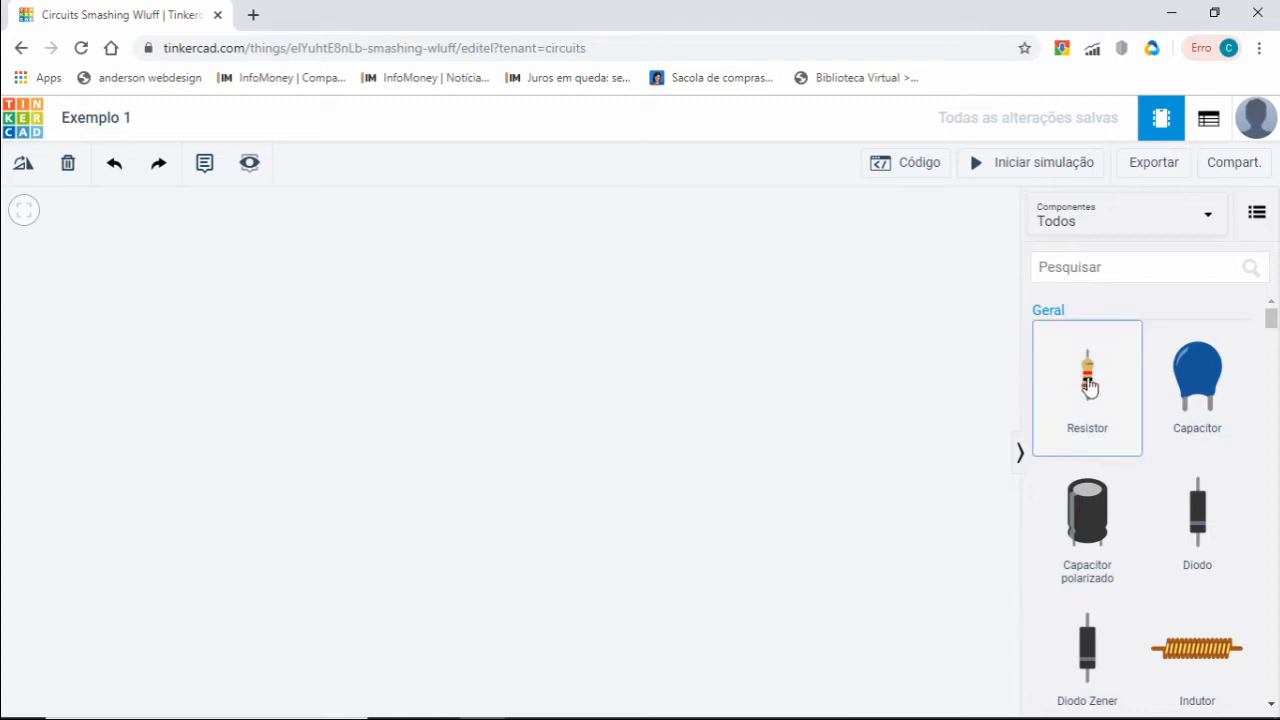
- Place a resistor in the upper-left part of the canvas and name it R1
{"action": "left_click_drag", "start_coordinate": [1088, 388], "coordinate": [389, 353]}
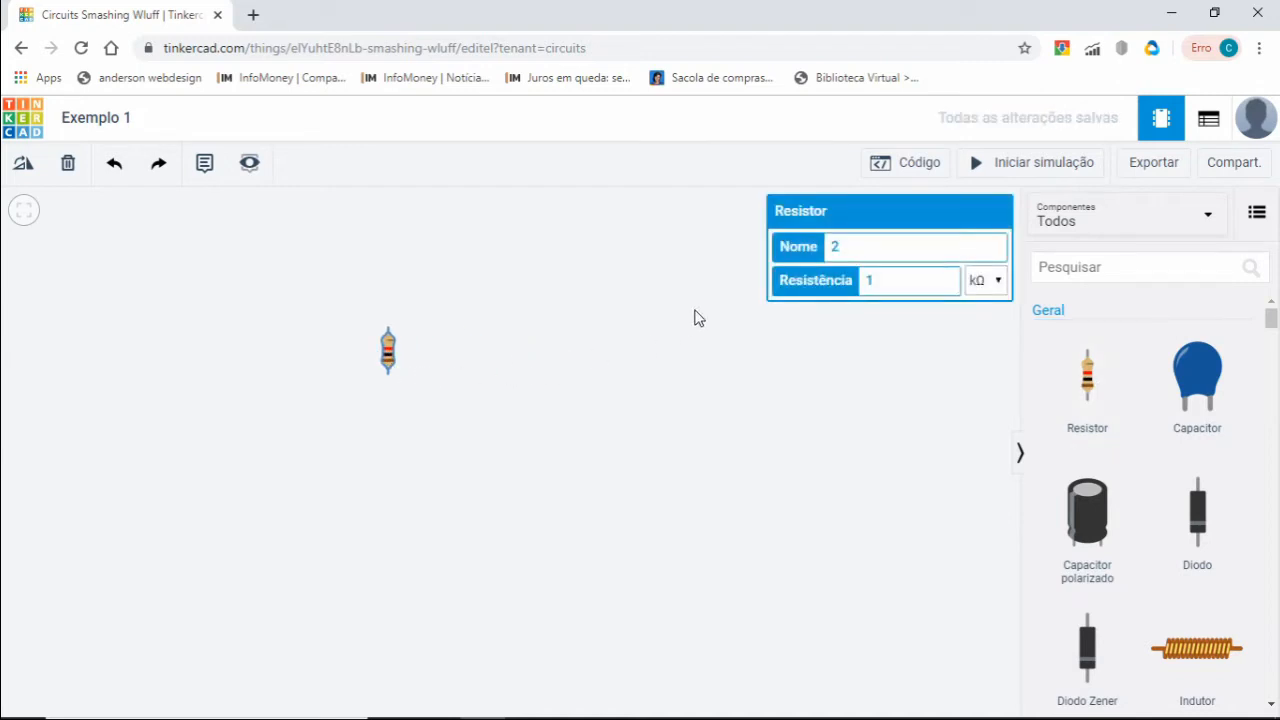
{"action": "left_click", "coordinate": [840, 248]}
{"action": "key", "text": "BackSpace"}
{"action": "type", "text": "R1"}
- Set the resistance of R1 to 250 Ω
{"action": "left_click", "coordinate": [1000, 282]}
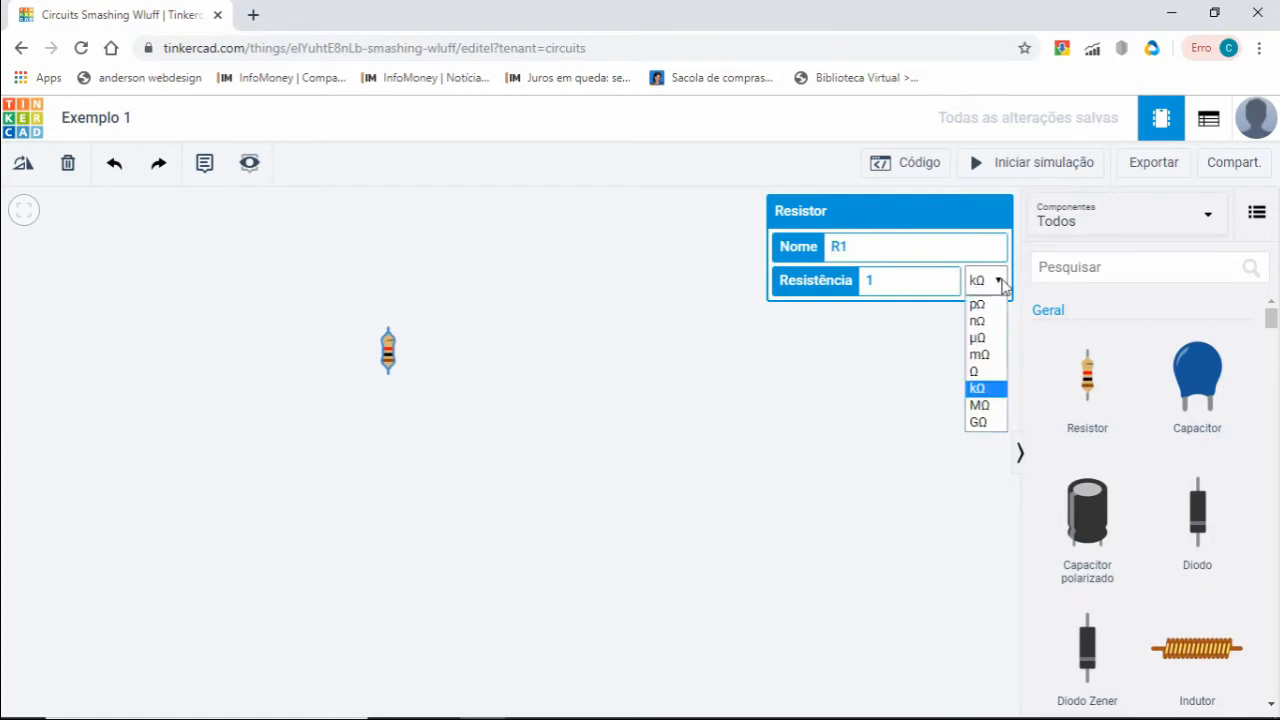
{"action": "left_click", "coordinate": [986, 371]}
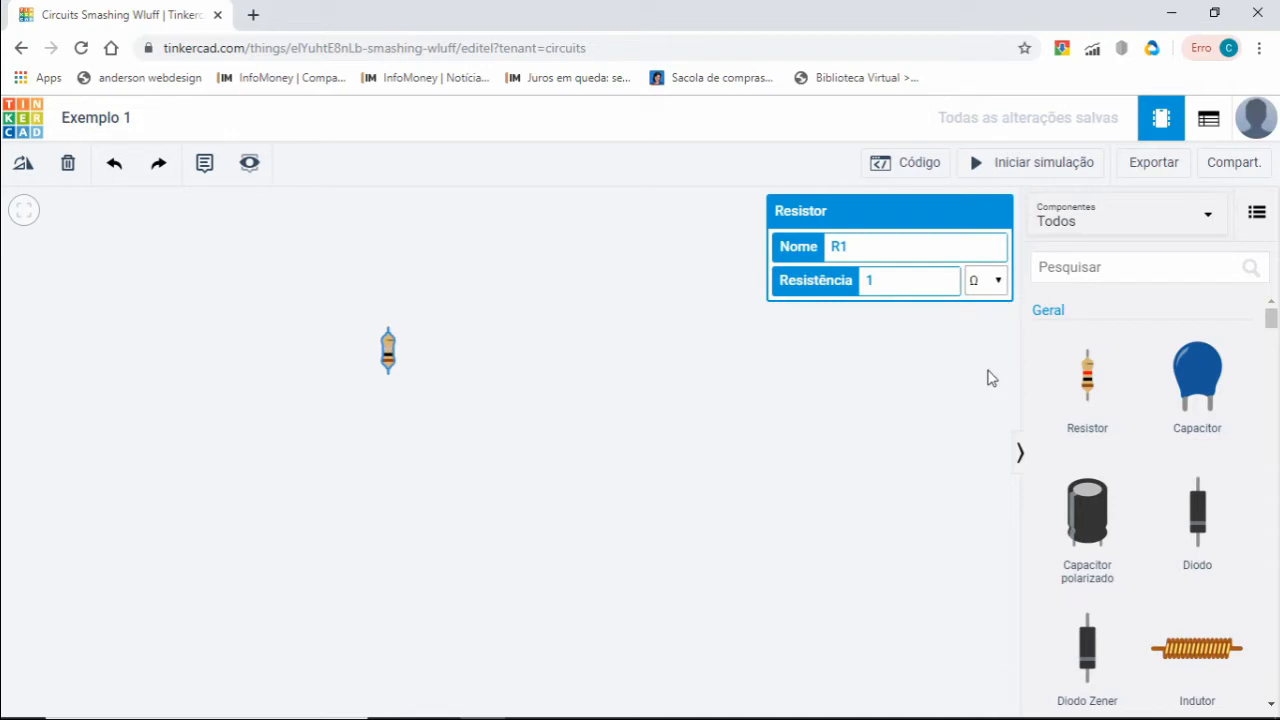
{"action": "left_click_drag", "start_coordinate": [912, 283], "coordinate": [822, 280]}
{"action": "key", "text": "Left"}
{"action": "key", "text": "Num_Lock"}
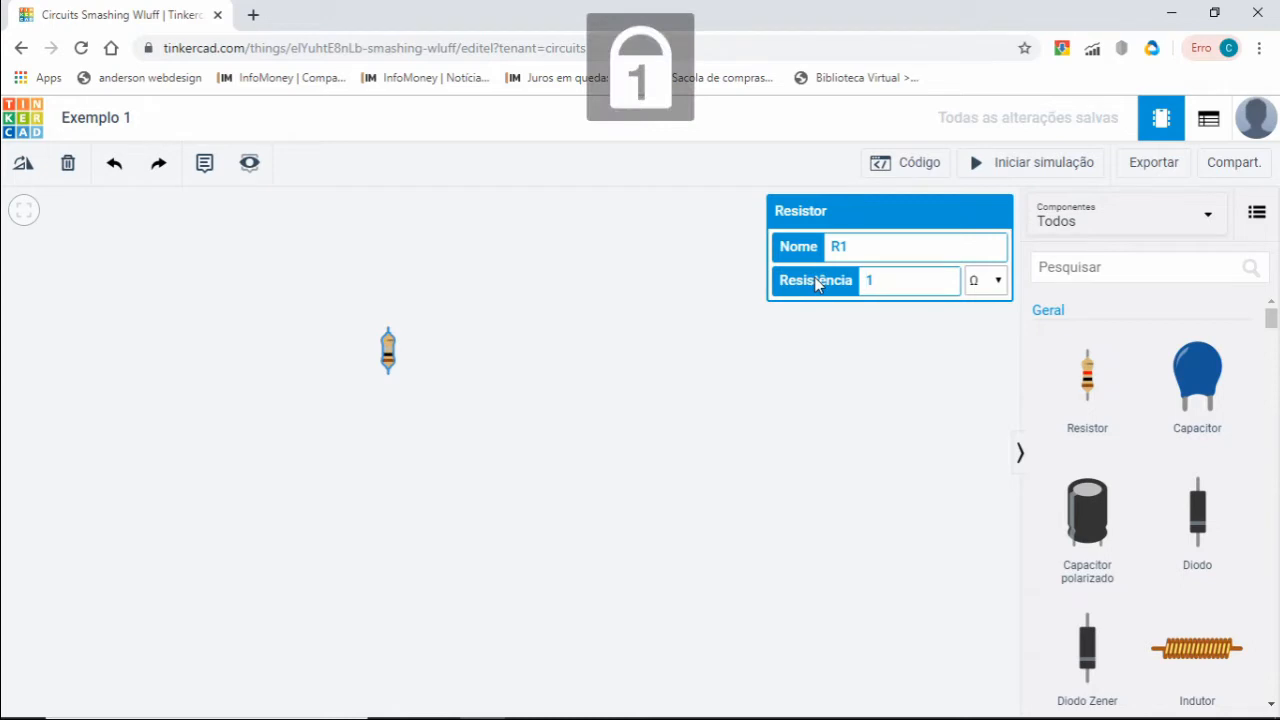
{"action": "type", "text": "250"}
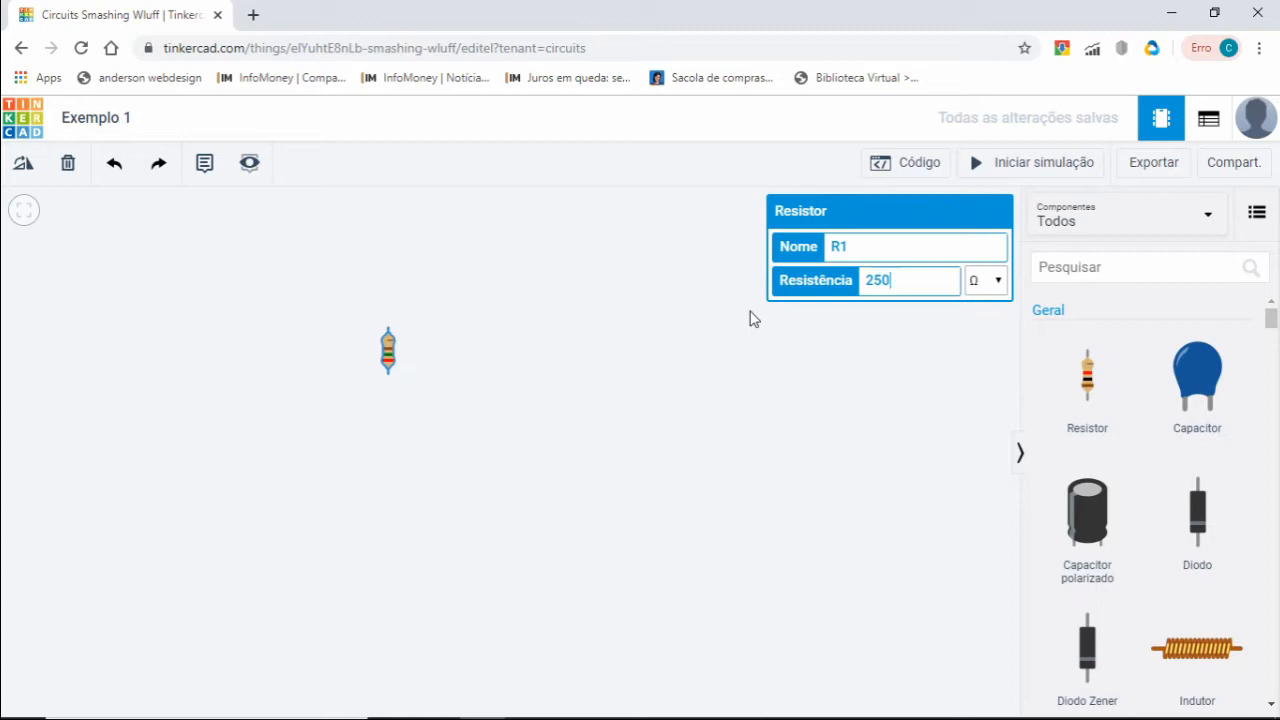
- Try resistances of 100, 50, 80 and 150 Ω on R1 and restore it to 250 Ω
{"action": "key", "text": "BackSpace"}
{"action": "type", "text": "100"}
{"action": "key", "text": "BackSpace"}
{"action": "key", "text": "BackSpace"}
{"action": "key", "text": "BackSpace"}
{"action": "type", "text": "50"}
{"action": "key", "text": "BackSpace"}
{"action": "key", "text": "BackSpace"}
{"action": "type", "text": "80"}
{"action": "key", "text": "BackSpace"}
{"action": "key", "text": "BackSpace"}
{"action": "type", "text": "150"}
{"action": "key", "text": "BackSpace"}
{"action": "key", "text": "BackSpace"}
{"action": "key", "text": "BackSpace"}
{"action": "type", "text": "250"}
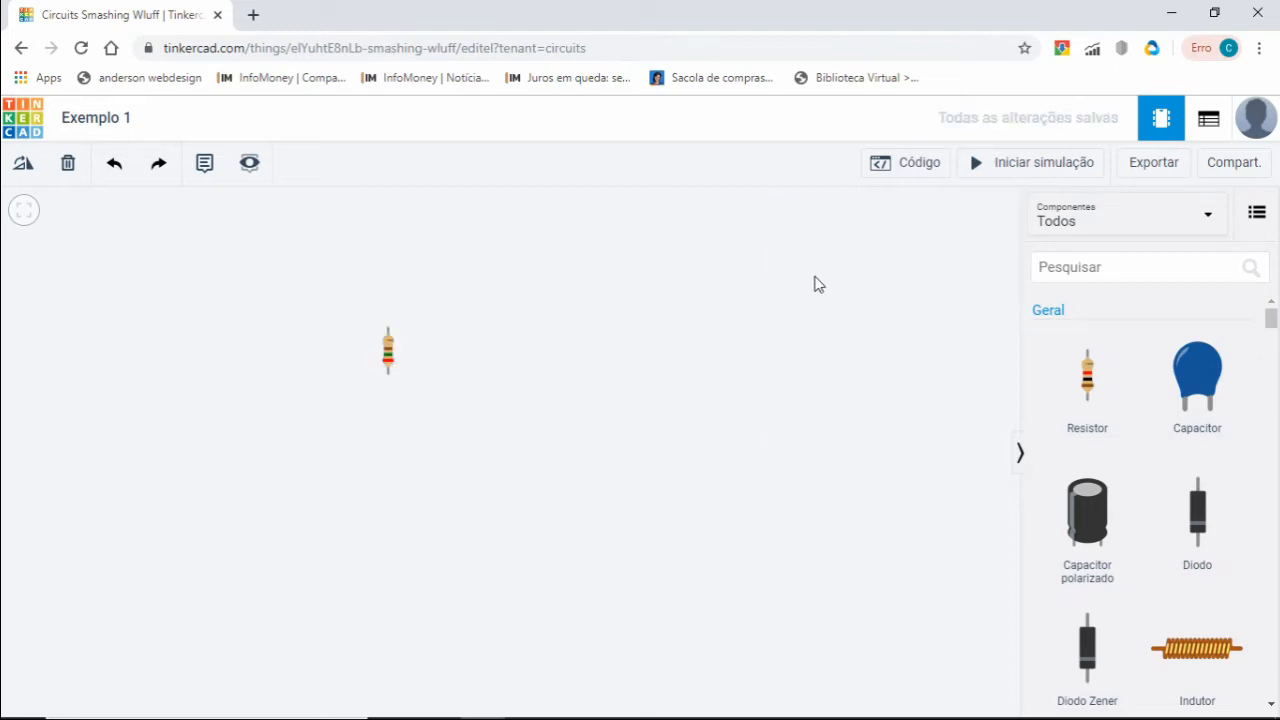
- Rotate resistor R1 in place repeatedly until it stands vertical with its ends swapped, red band uppermost
{"action": "left_click", "coordinate": [390, 355]}
{"action": "left_click", "coordinate": [889, 280]}
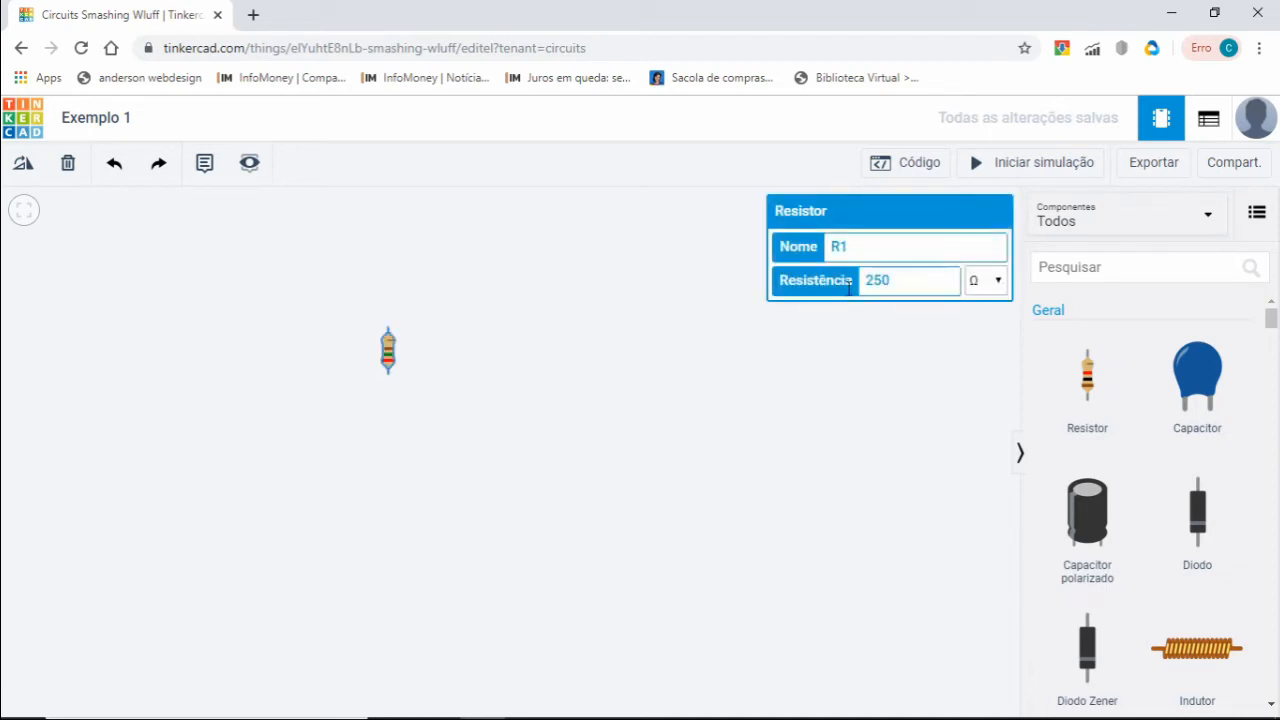
{"action": "left_click", "coordinate": [487, 392]}
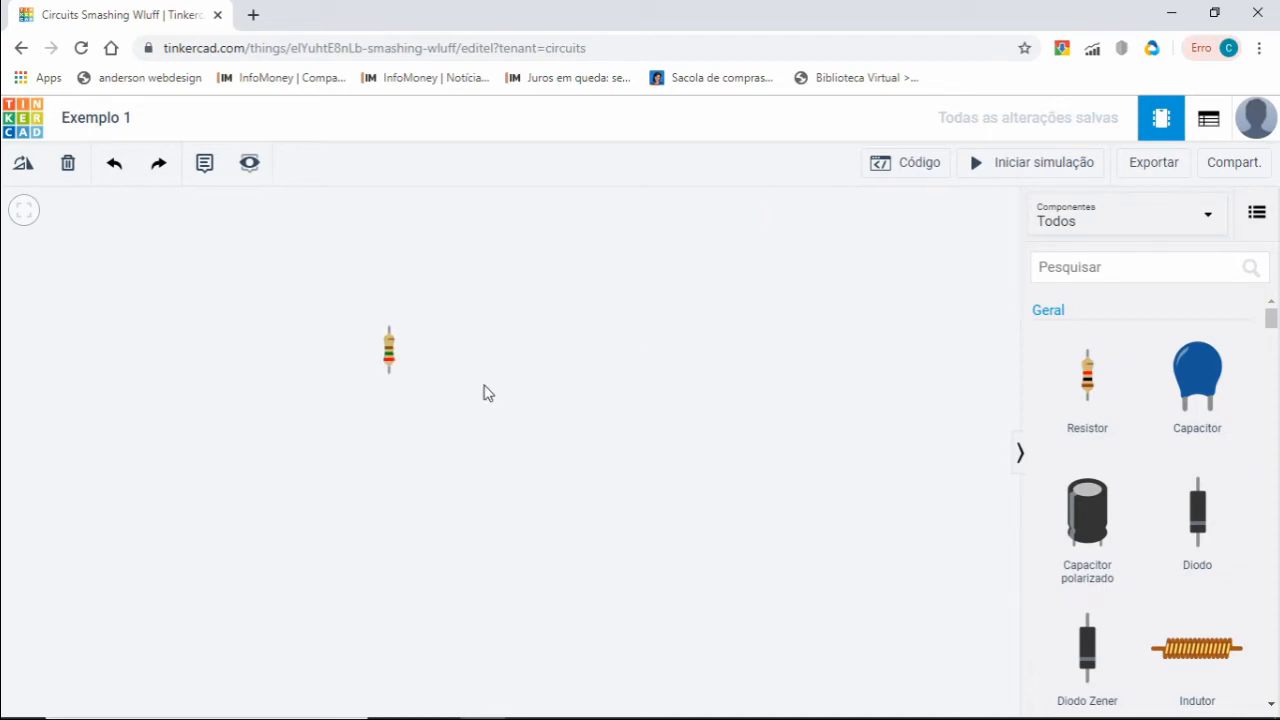
{"action": "left_click", "coordinate": [391, 352]}
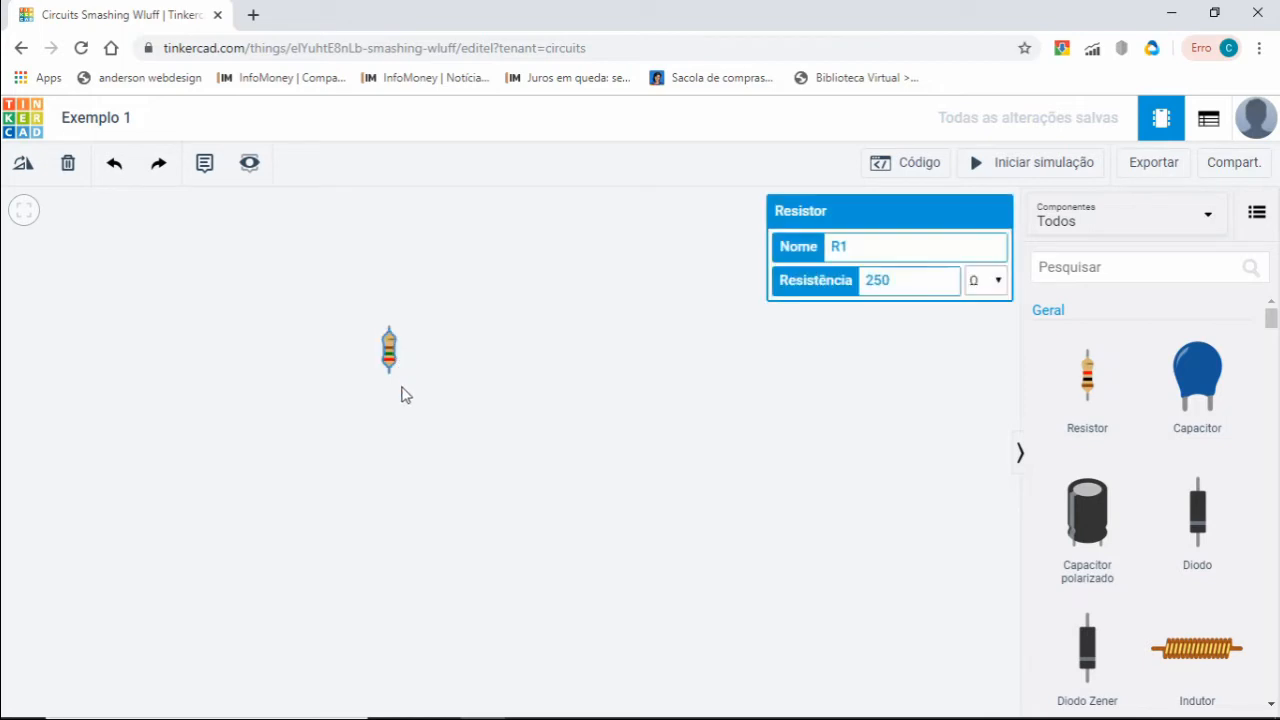
{"action": "left_click", "coordinate": [24, 165]}
{"action": "left_click", "coordinate": [24, 165]}
{"action": "left_click", "coordinate": [24, 165]}
{"action": "left_click", "coordinate": [24, 165]}
{"action": "left_click", "coordinate": [24, 165]}
{"action": "left_click", "coordinate": [24, 165]}
{"action": "left_click", "coordinate": [24, 165]}
{"action": "left_click", "coordinate": [24, 165]}
{"action": "left_click", "coordinate": [24, 165]}
{"action": "left_click", "coordinate": [24, 165]}
{"action": "left_click", "coordinate": [24, 165]}
{"action": "left_click", "coordinate": [24, 165]}
{"action": "left_click", "coordinate": [24, 165]}
{"action": "left_click", "coordinate": [24, 165]}
{"action": "left_click", "coordinate": [24, 165]}
{"action": "left_click", "coordinate": [24, 165]}
{"action": "left_click", "coordinate": [24, 165]}
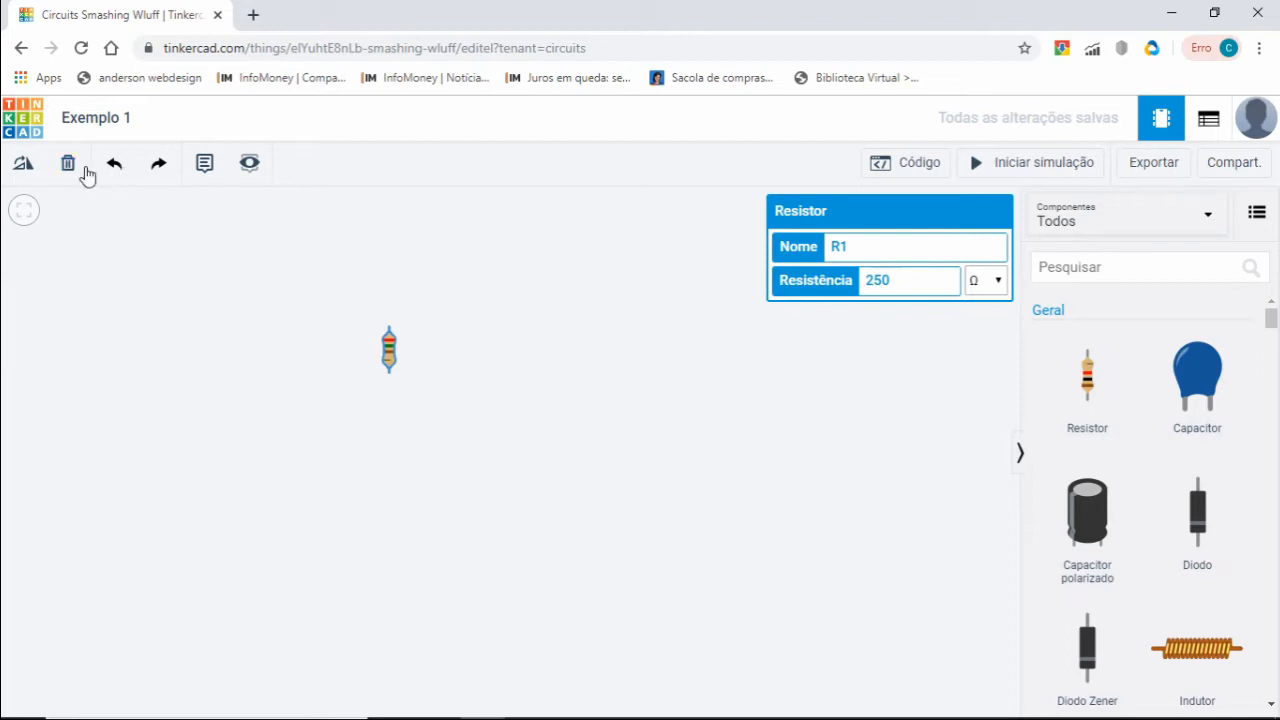
- Delete resistor R1 and undo the deletion
{"action": "left_click", "coordinate": [72, 168]}
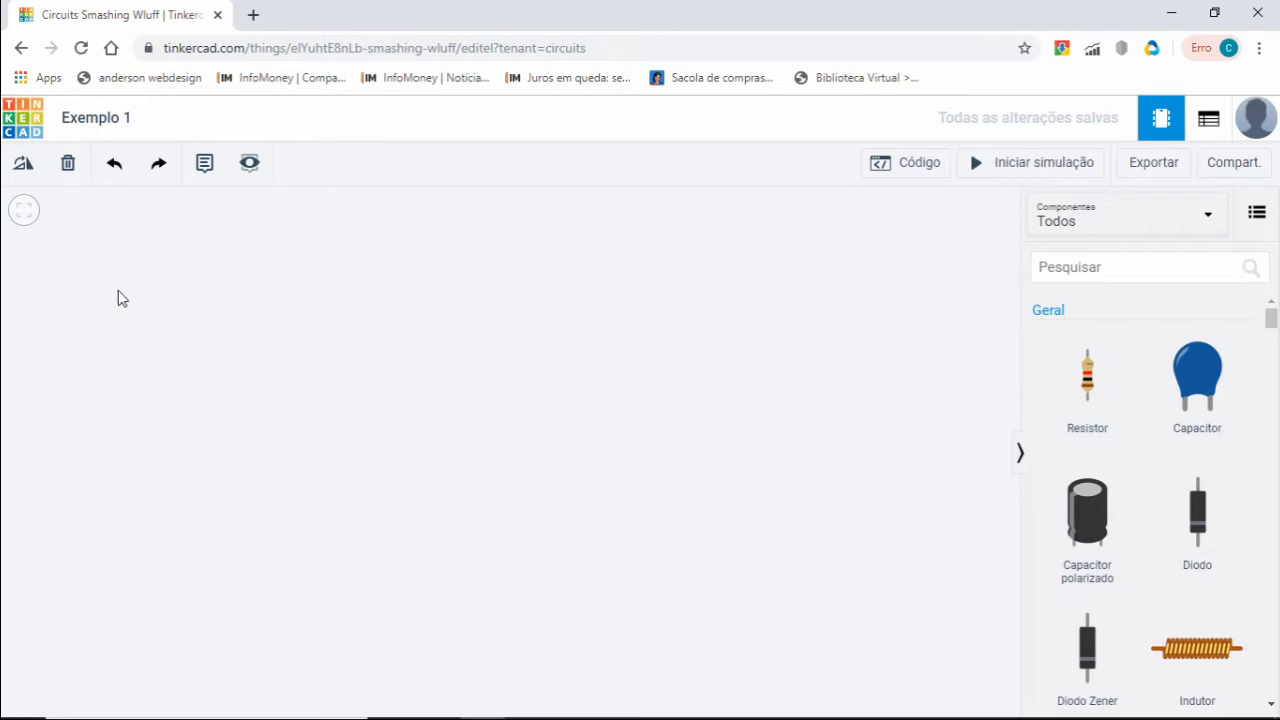
{"action": "left_click", "coordinate": [116, 167]}
- Place a 9V battery (Bateria 9V) on the canvas, below and to the right of the resistor
{"action": "scroll", "coordinate": [1094, 550], "scroll_direction": "down", "scroll_amount": 5}
{"action": "scroll", "coordinate": [1094, 550], "scroll_direction": "down", "scroll_amount": 7}
{"action": "scroll", "coordinate": [1086, 549], "scroll_direction": "down", "scroll_amount": 6}
{"action": "scroll", "coordinate": [1086, 549], "scroll_direction": "down", "scroll_amount": 8}
{"action": "scroll", "coordinate": [1086, 549], "scroll_direction": "down", "scroll_amount": 8}
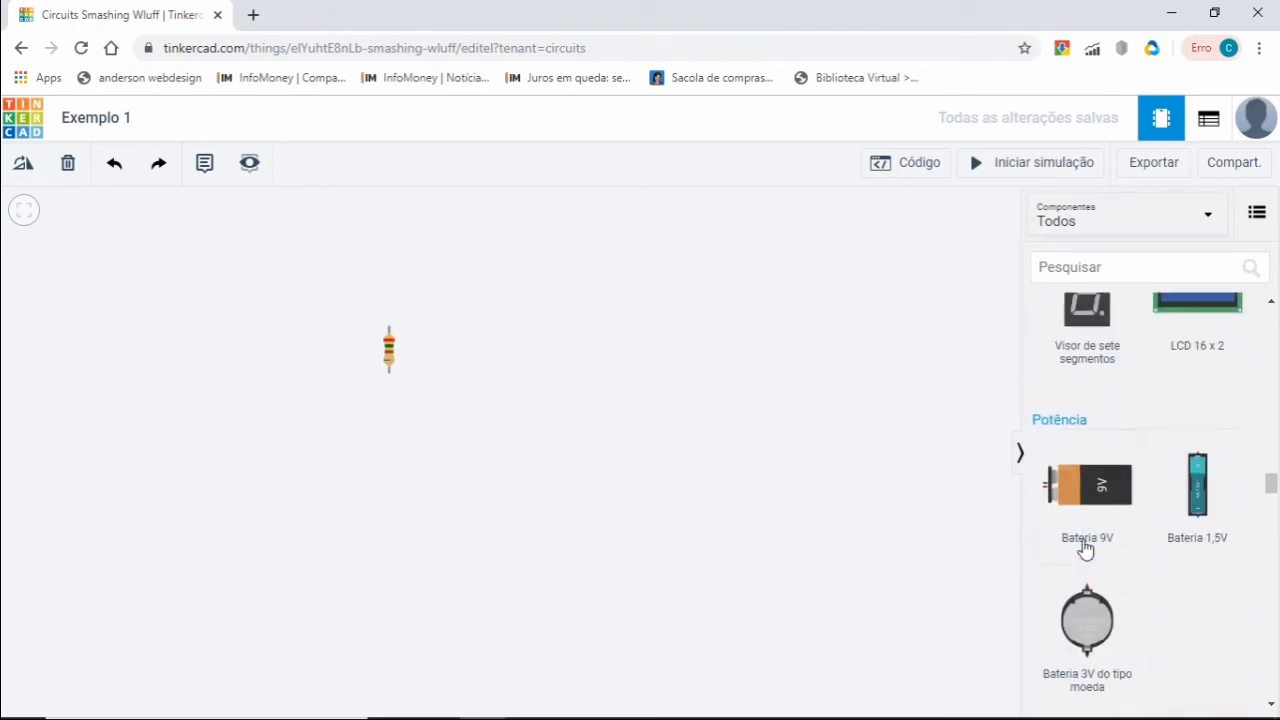
{"action": "left_click_drag", "start_coordinate": [1094, 491], "coordinate": [465, 420]}
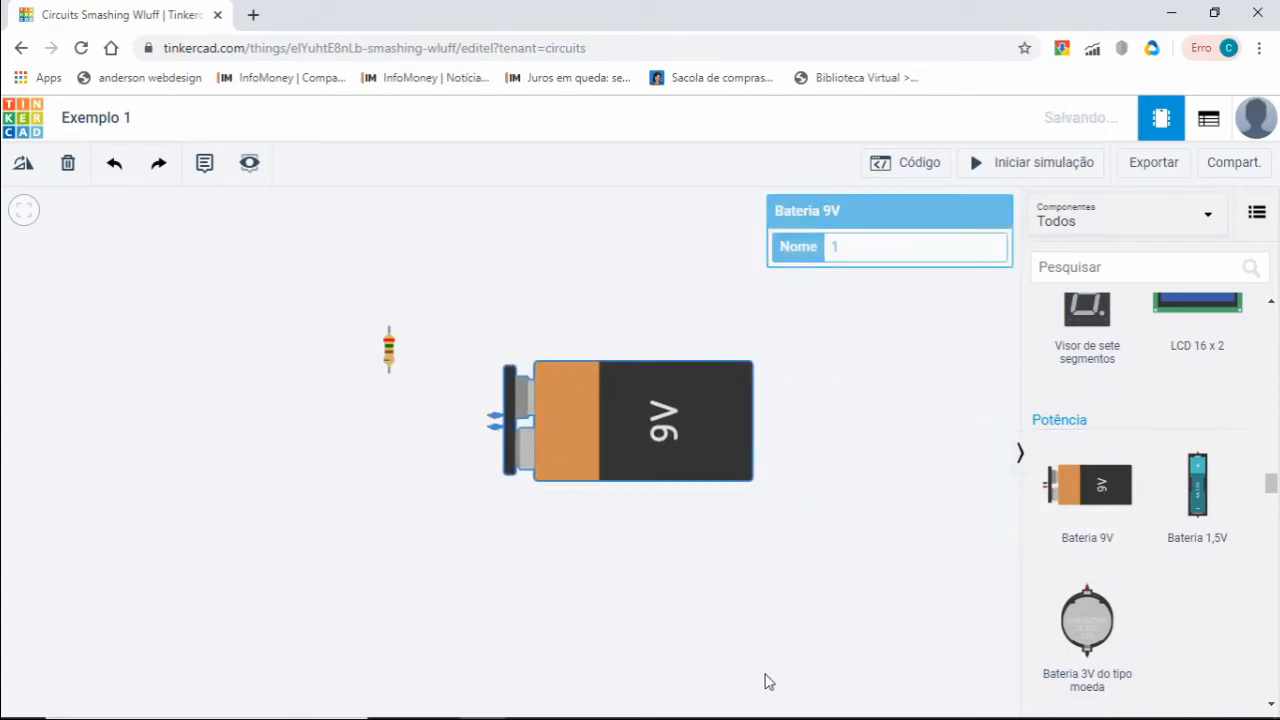
- Place an LED on the canvas above the battery's terminals
{"action": "scroll", "coordinate": [1080, 543], "scroll_direction": "up", "scroll_amount": 5}
{"action": "scroll", "coordinate": [1086, 543], "scroll_direction": "up", "scroll_amount": 6}
{"action": "scroll", "coordinate": [1087, 545], "scroll_direction": "up", "scroll_amount": 3}
{"action": "scroll", "coordinate": [1180, 594], "scroll_direction": "down", "scroll_amount": 3}
{"action": "left_click_drag", "start_coordinate": [1089, 430], "coordinate": [495, 262]}
{"action": "left_click", "coordinate": [710, 572]}
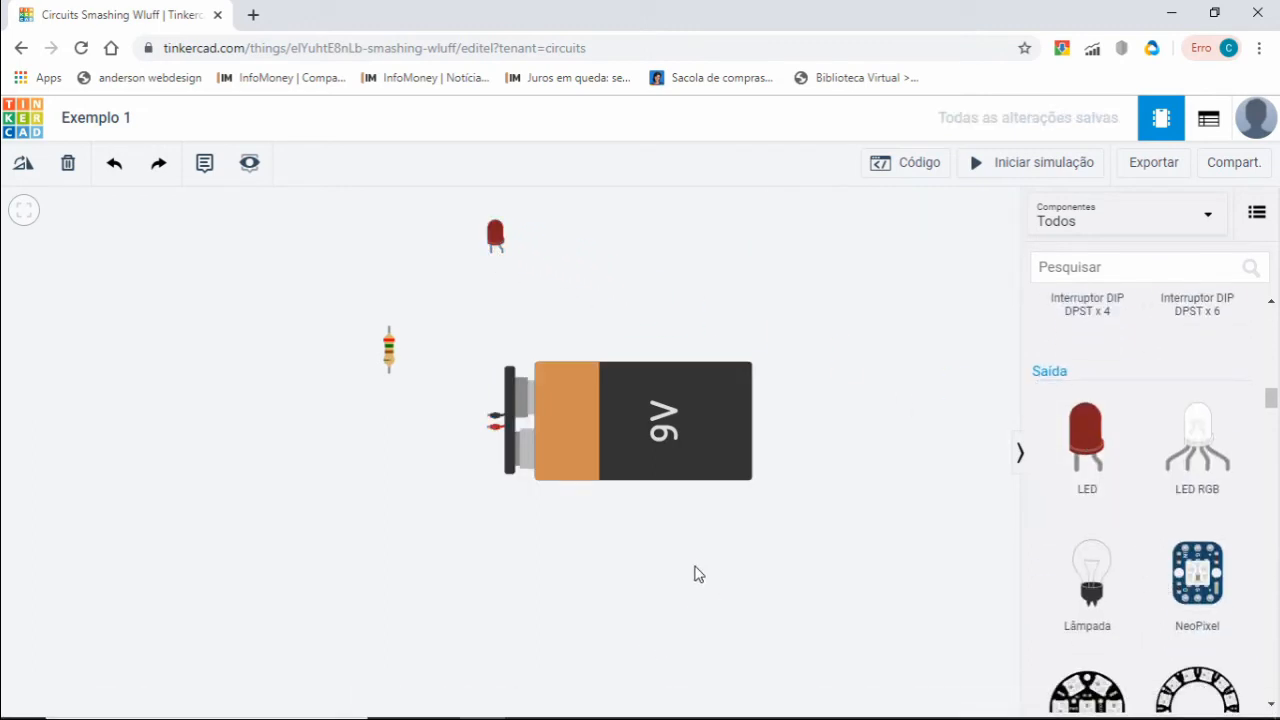
- Wire the resistor's upper terminal to the LED's cathode and colour the wire black (preto)
{"action": "left_click", "coordinate": [389, 328]}
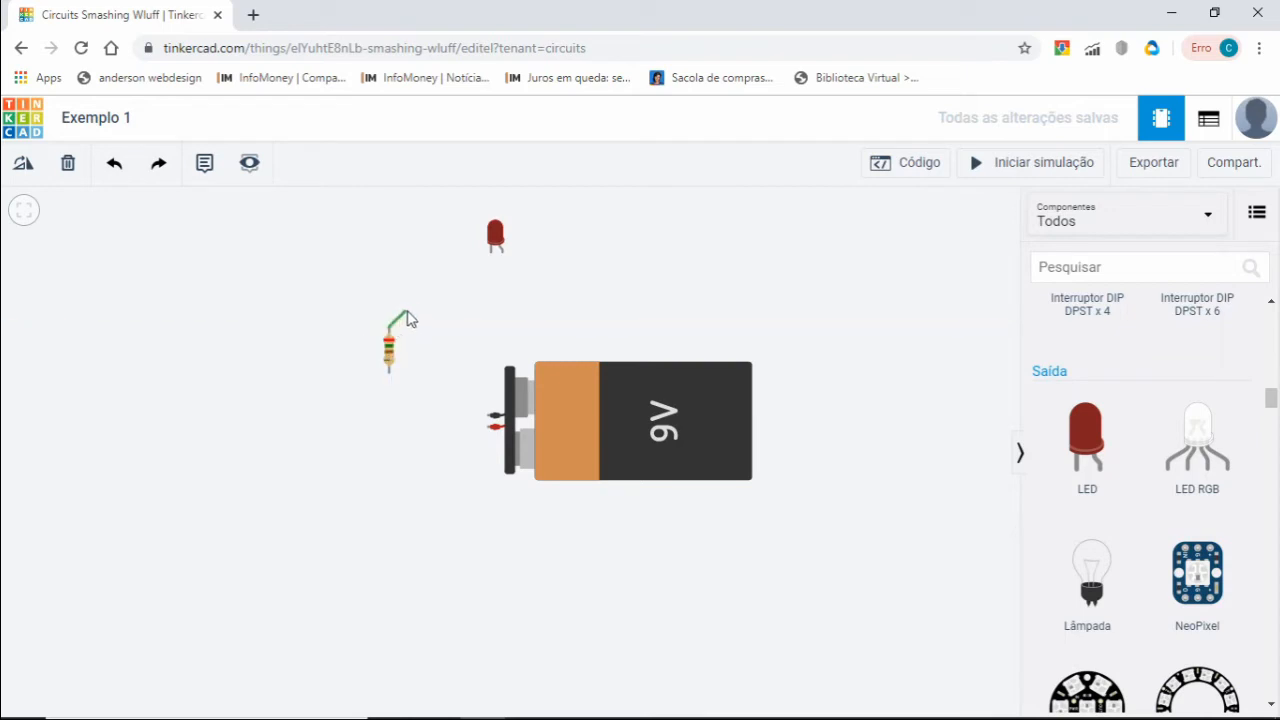
{"action": "left_click", "coordinate": [492, 254]}
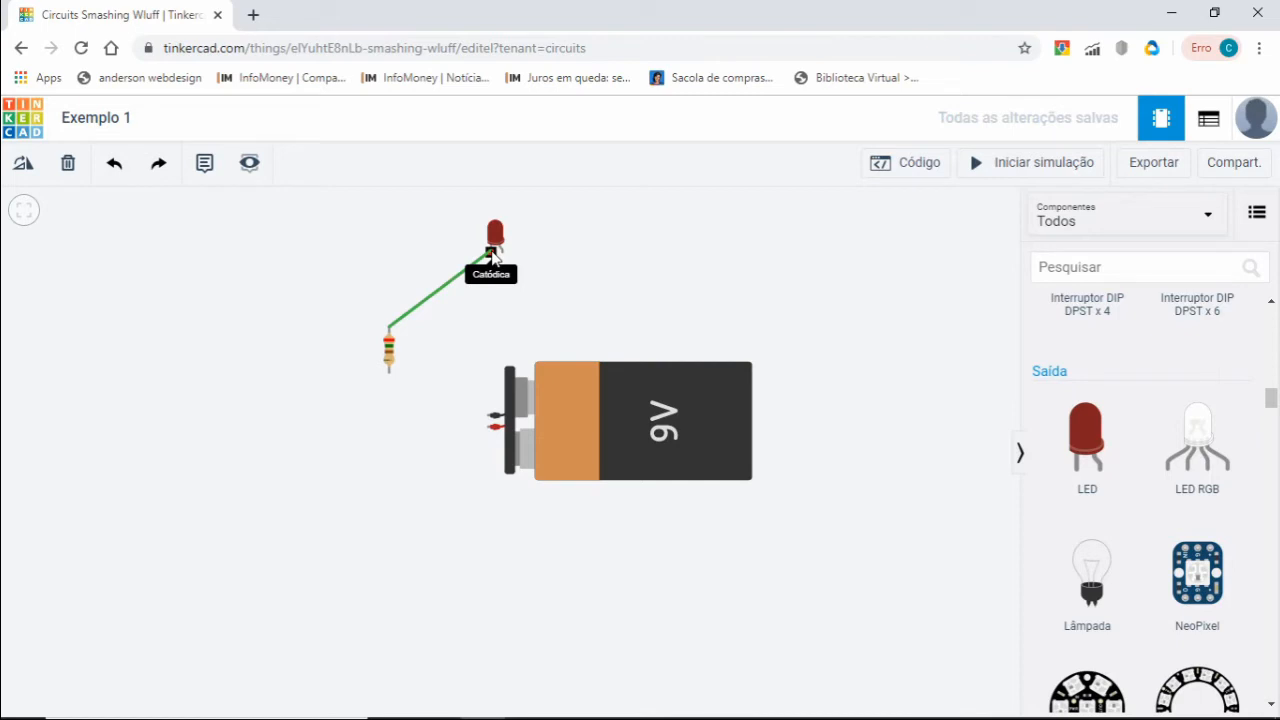
{"action": "left_click", "coordinate": [492, 254]}
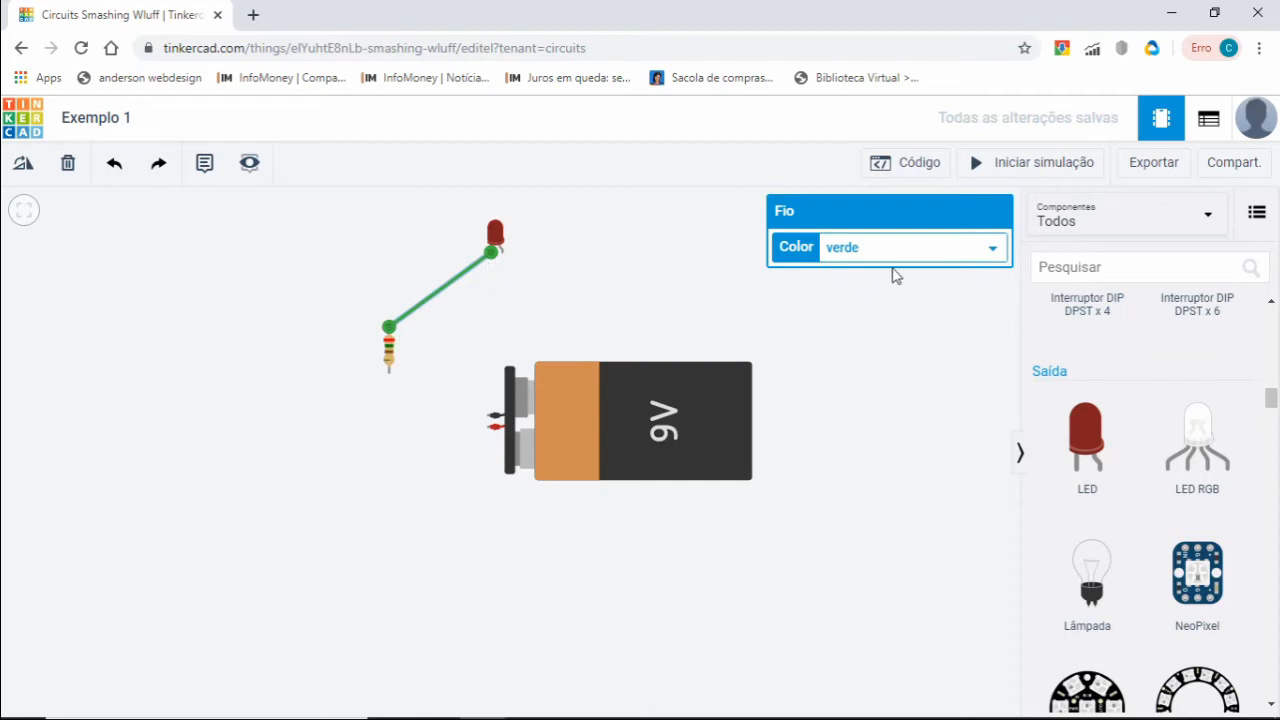
{"action": "left_click", "coordinate": [994, 252]}
{"action": "left_click", "coordinate": [943, 271]}
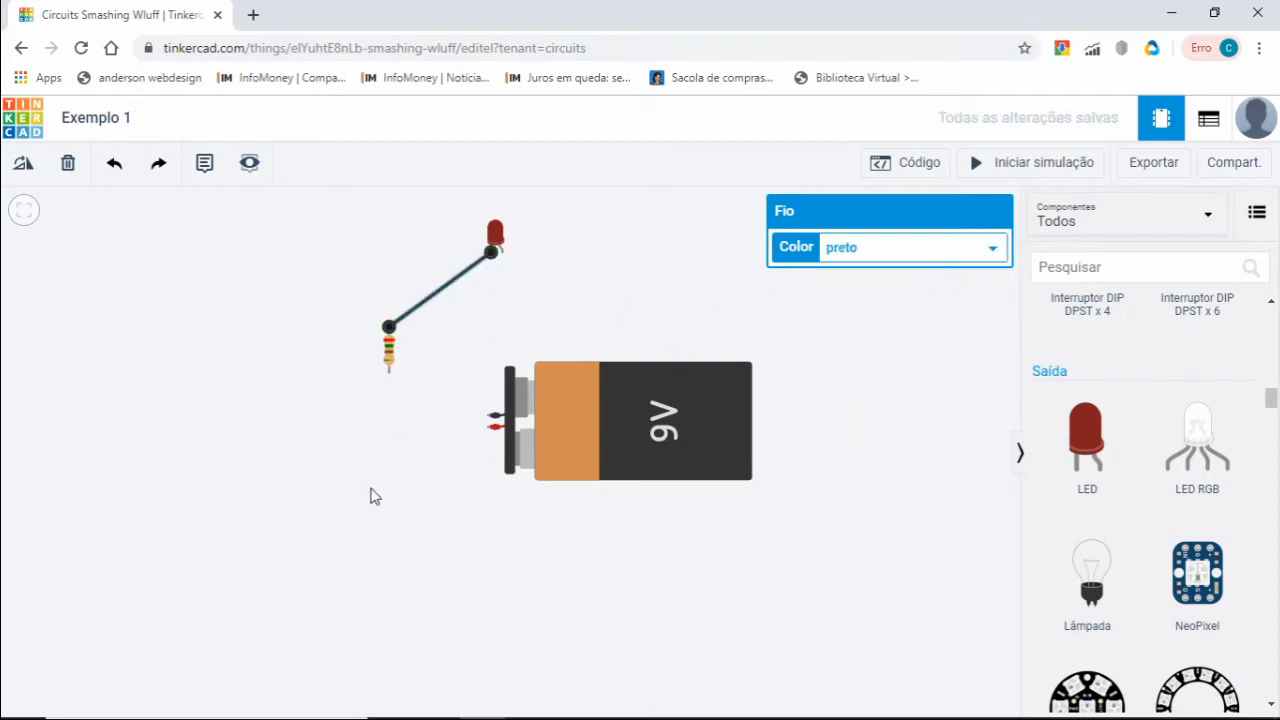
- Wire the resistor's lower terminal to the battery's red positive terminal and colour the wire red (vermelho)
{"action": "left_click", "coordinate": [389, 376]}
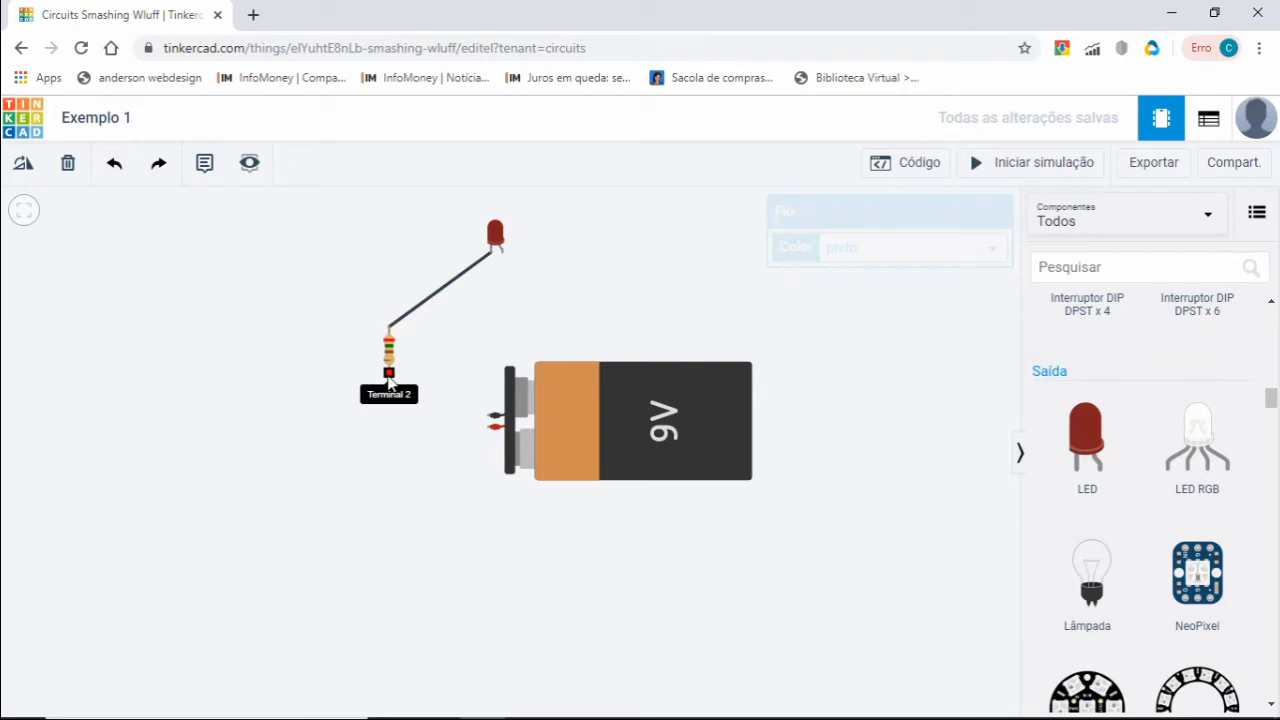
{"action": "left_click", "coordinate": [490, 429]}
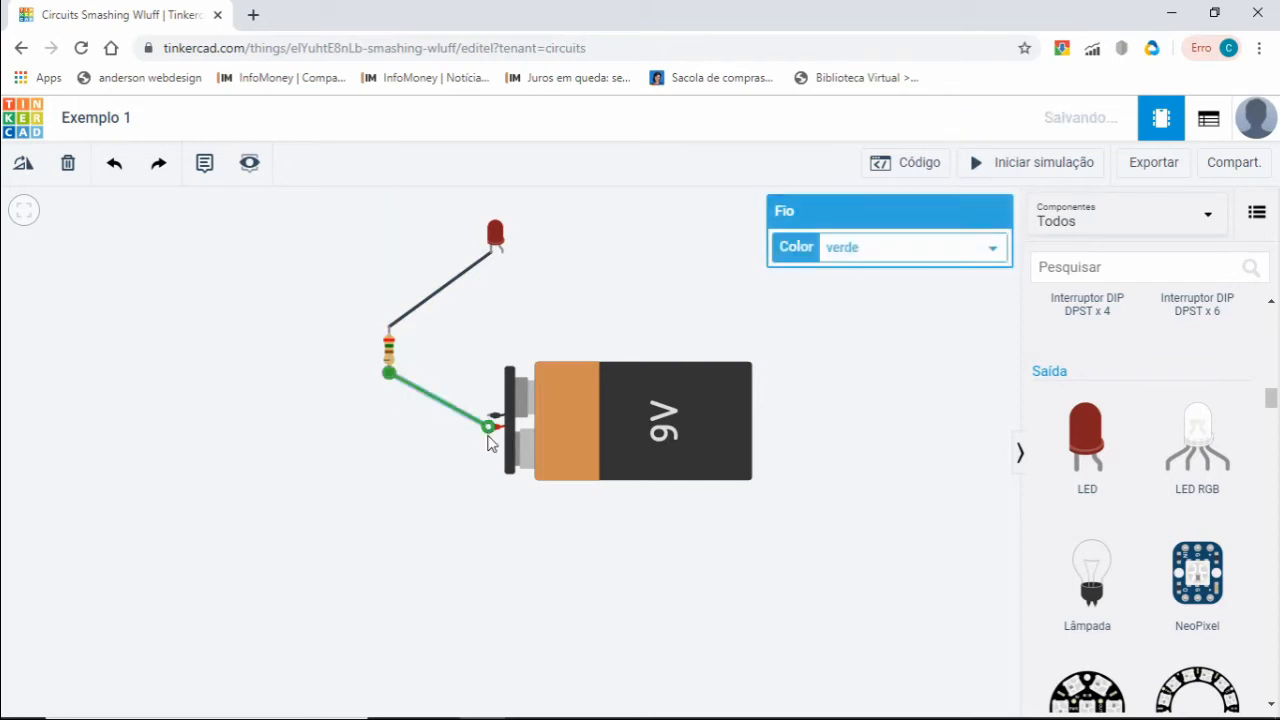
{"action": "left_click", "coordinate": [920, 249]}
{"action": "left_click", "coordinate": [878, 289]}
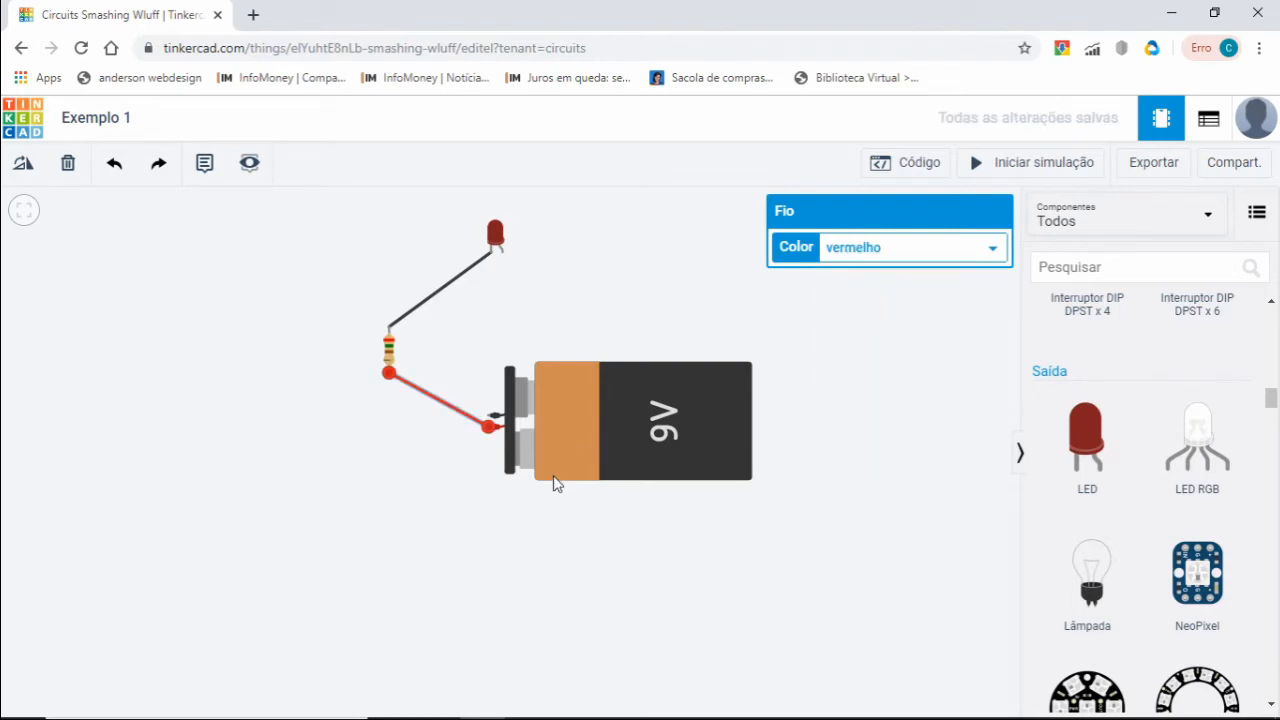
{"action": "left_click", "coordinate": [476, 358]}
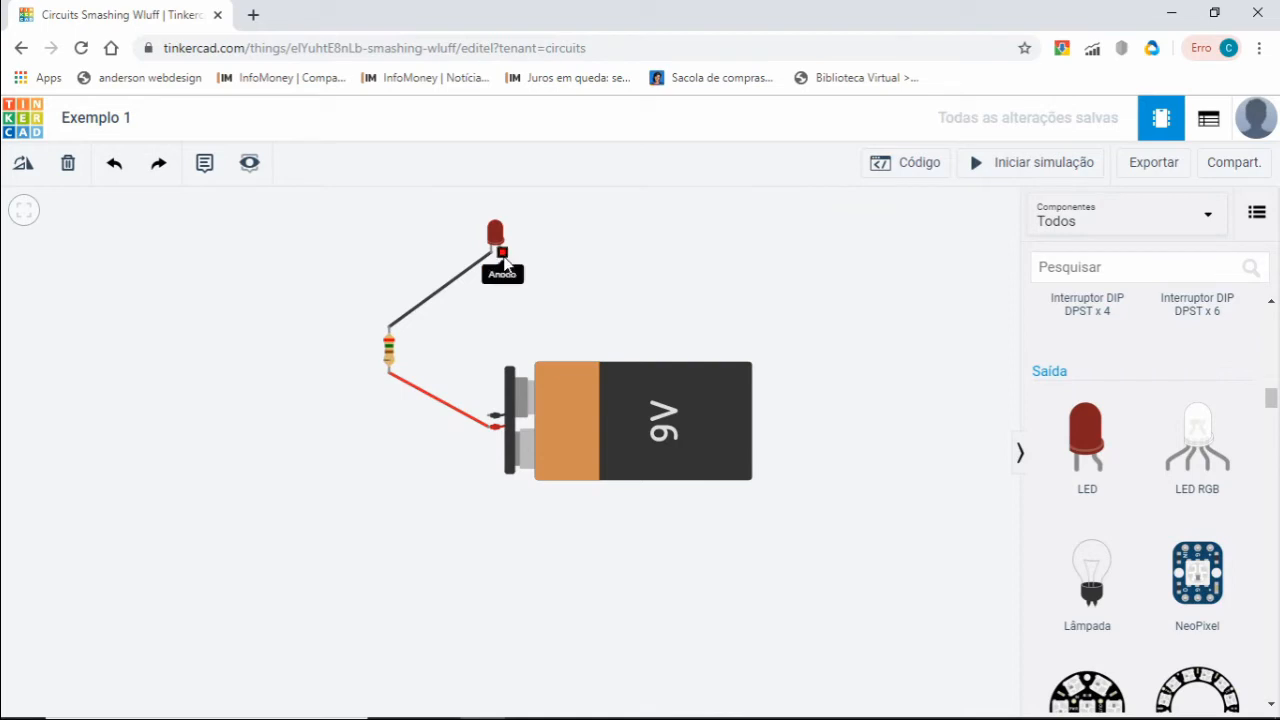
- Wire the LED's anode to the battery's black negative terminal and colour the wire black (preto)
{"action": "left_click", "coordinate": [503, 255]}
{"action": "left_click", "coordinate": [490, 418]}
{"action": "left_click", "coordinate": [866, 252]}
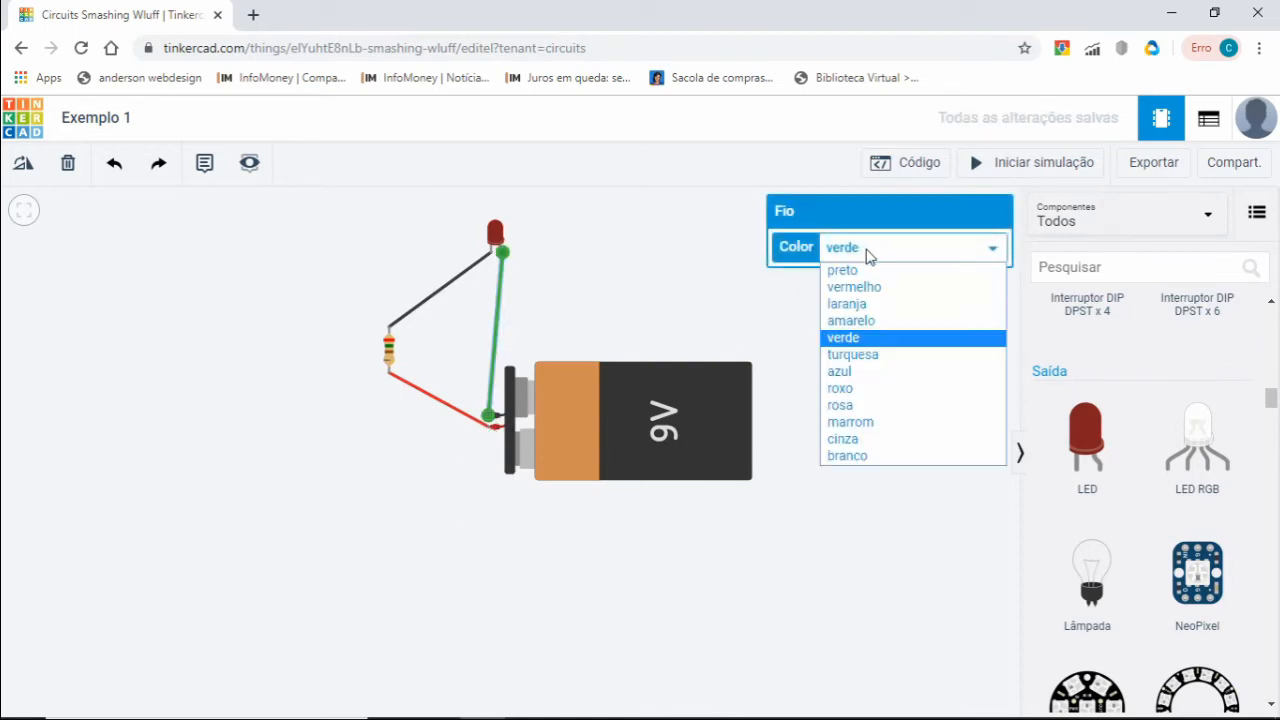
{"action": "left_click", "coordinate": [865, 269]}
{"action": "left_click", "coordinate": [589, 562]}
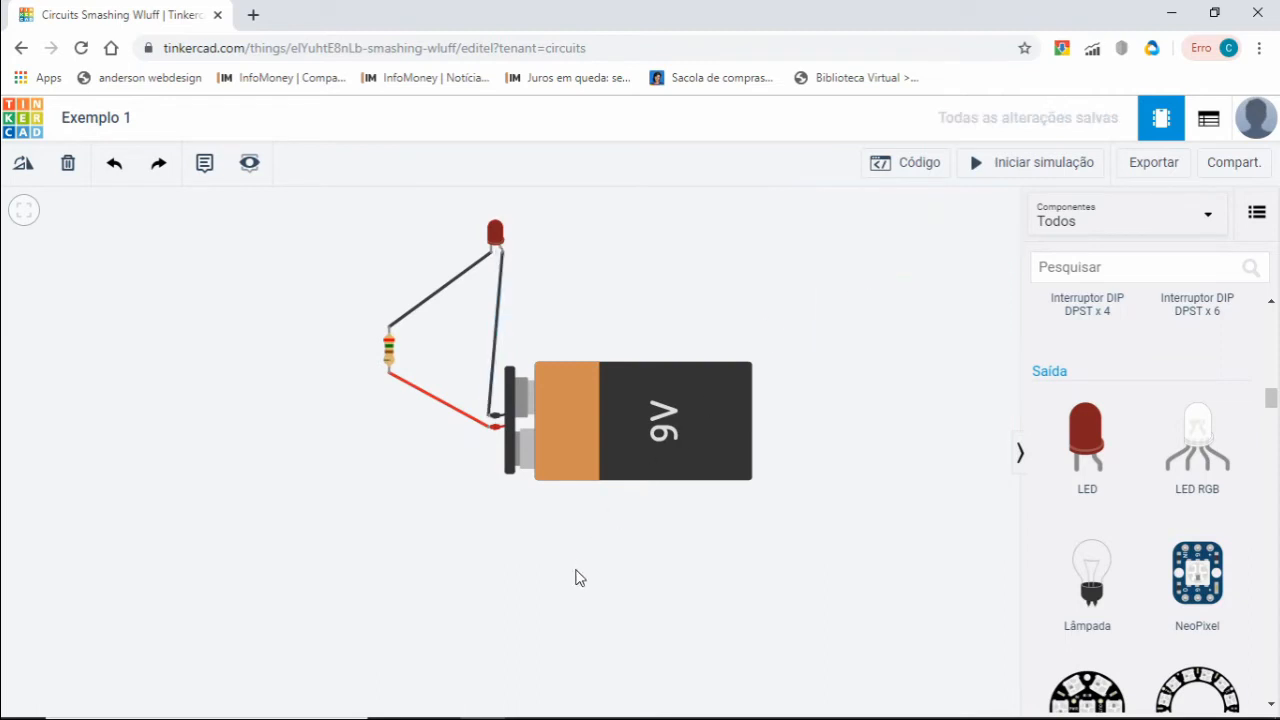
- Run the circuit simulation to check whether the LED lights, and stop it
{"action": "left_click", "coordinate": [1012, 171]}
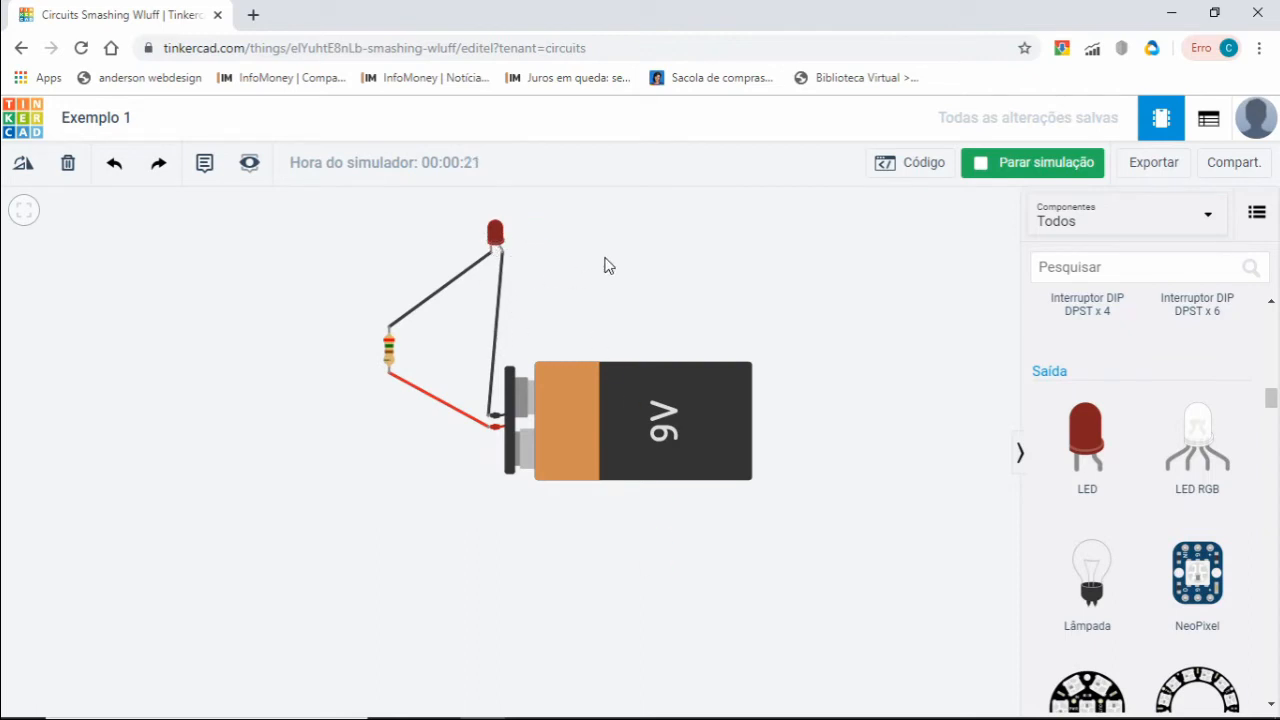
{"action": "left_click", "coordinate": [1004, 168]}
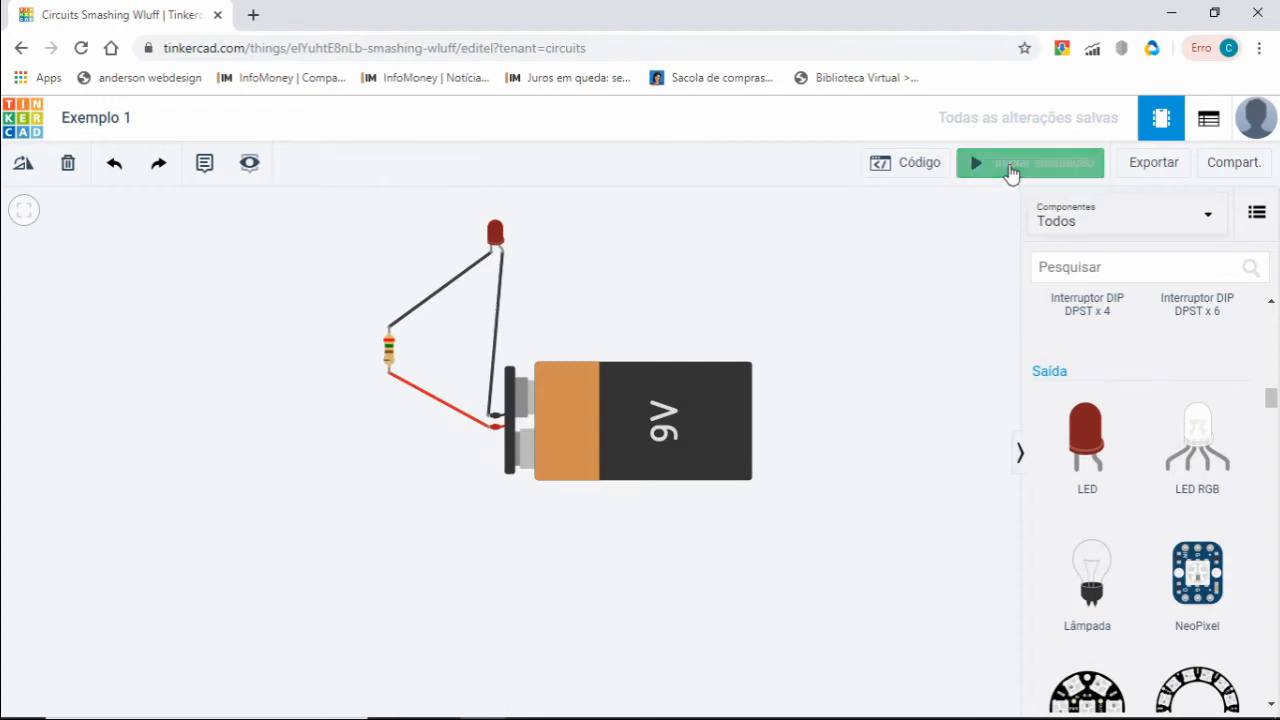
- Delete the two black wires connected to the LED's cathode and anode
{"action": "left_click", "coordinate": [456, 285]}
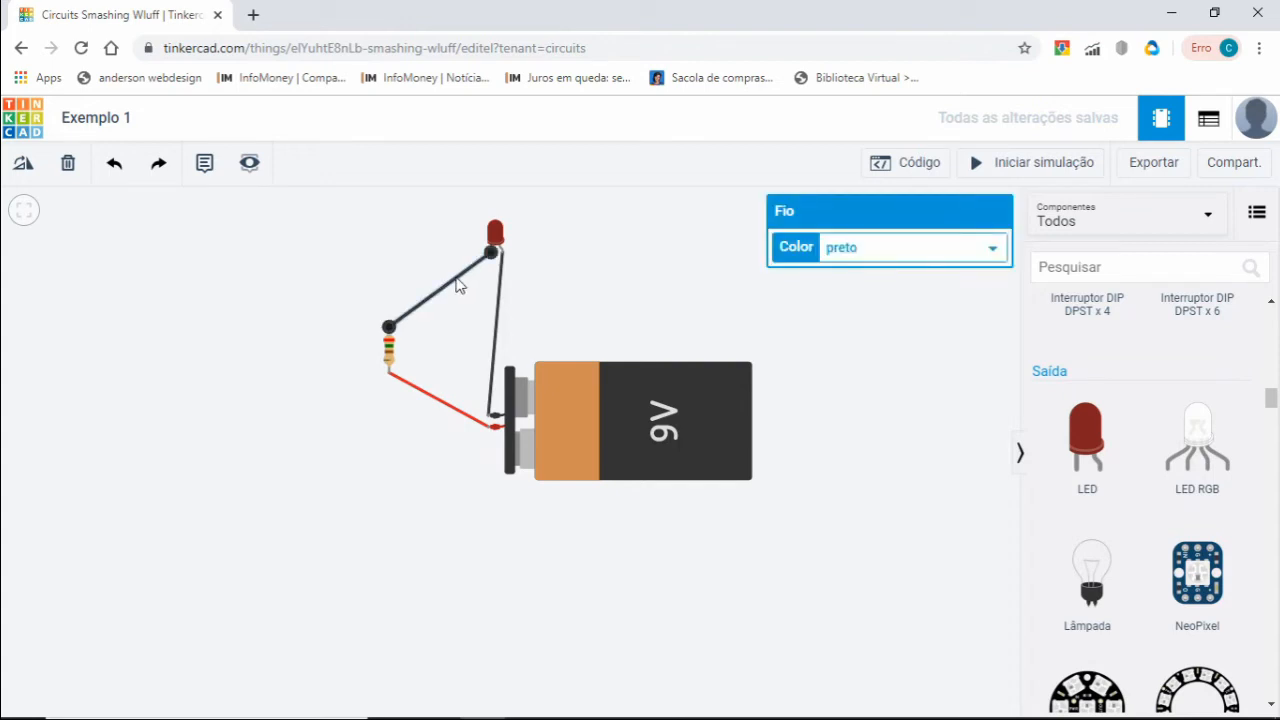
{"action": "key", "text": "Delete"}
{"action": "left_click", "coordinate": [501, 305]}
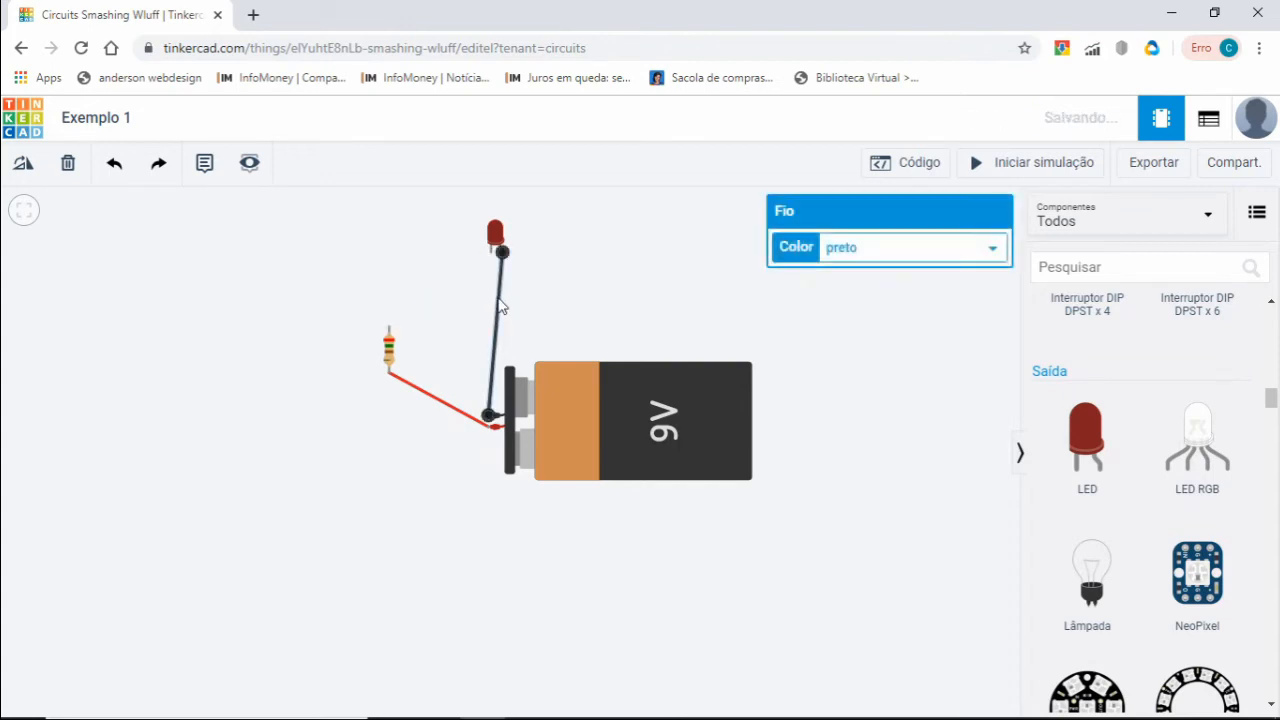
{"action": "key", "text": "Delete"}
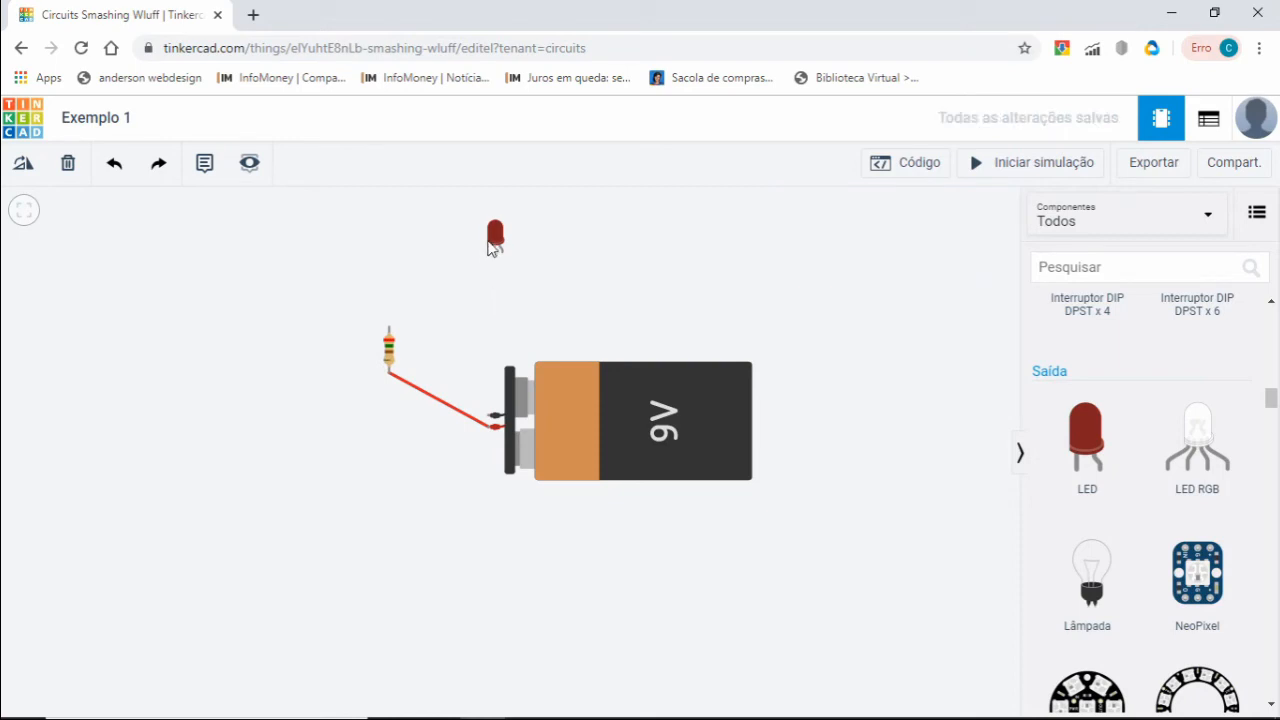
- Move the LED away from the battery, above the resistor and the battery clip, and rotate it until its legs point upward
{"action": "left_click", "coordinate": [495, 236]}
{"action": "left_click_drag", "start_coordinate": [495, 237], "coordinate": [447, 233]}
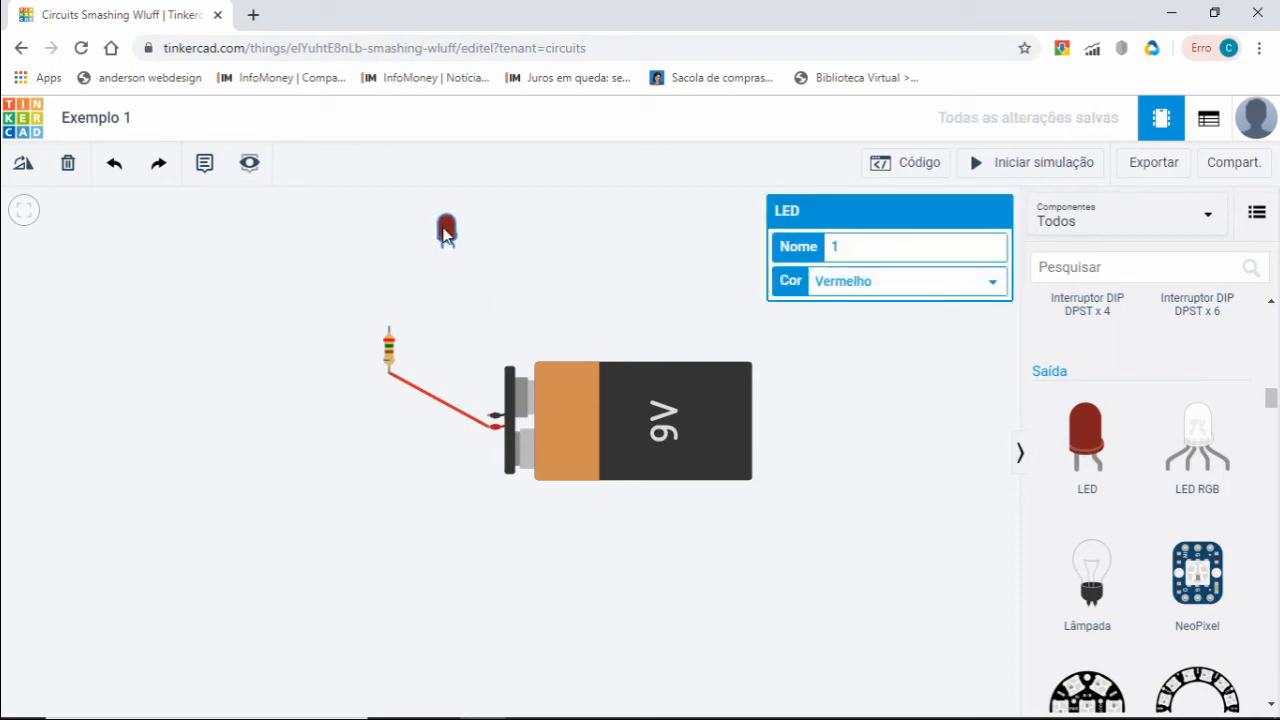
{"action": "left_click", "coordinate": [24, 166]}
{"action": "left_click", "coordinate": [26, 174]}
- Wire the battery's negative terminal to the LED's cathode and the resistor's upper terminal to the LED's anode
{"action": "left_click", "coordinate": [488, 418]}
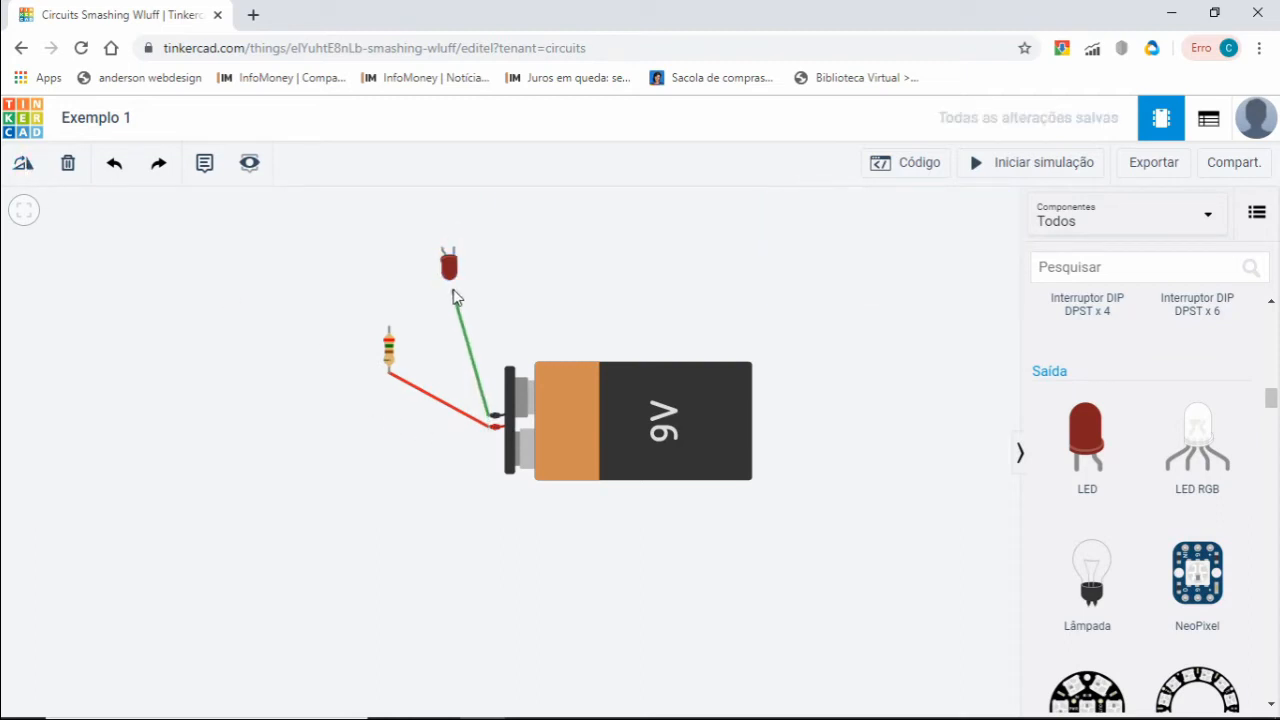
{"action": "left_click", "coordinate": [454, 247]}
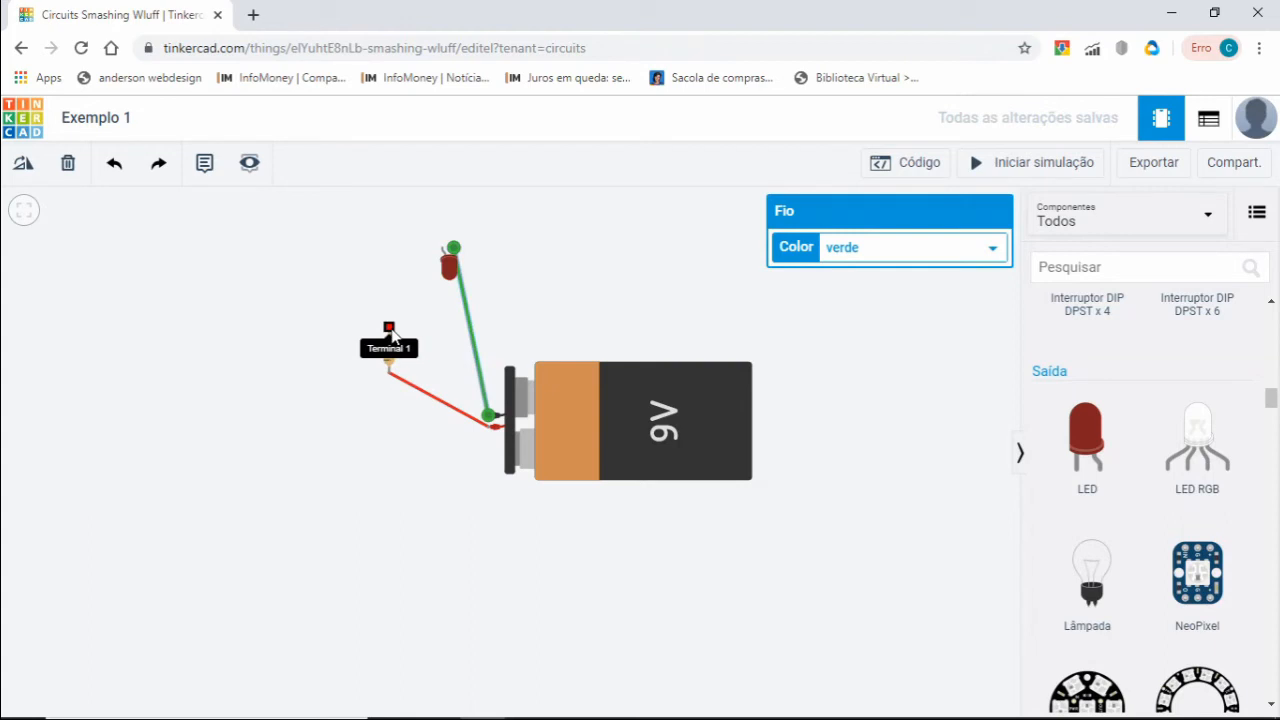
{"action": "left_click", "coordinate": [389, 328]}
{"action": "left_click", "coordinate": [442, 248]}
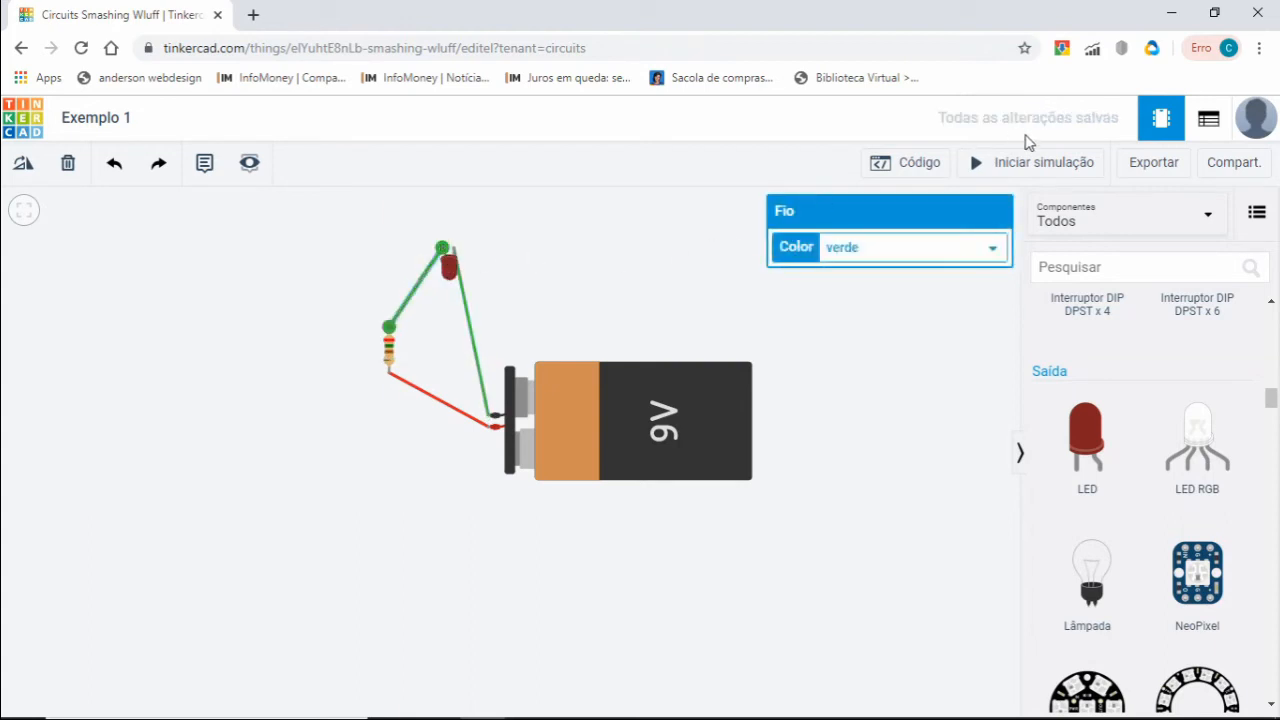
- Run the simulation with the reversed LED to check whether it lights, and stop it
{"action": "left_click", "coordinate": [1030, 166]}
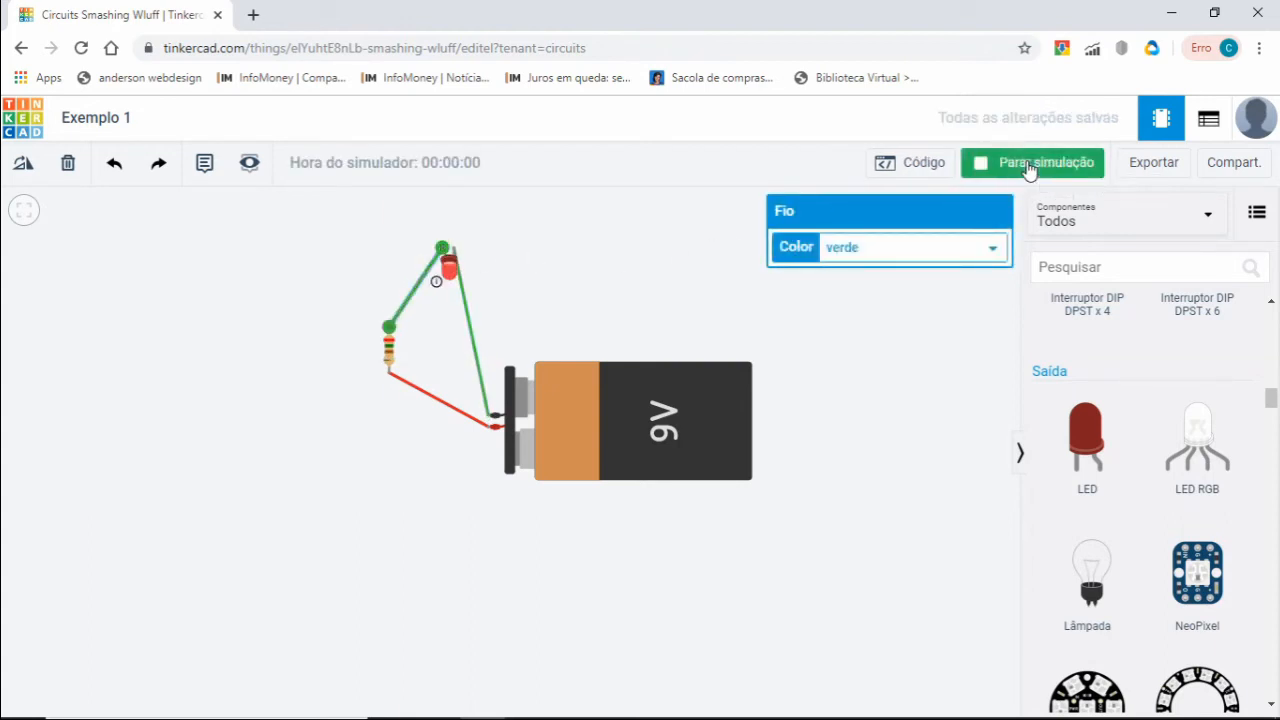
{"action": "mouse_move", "coordinate": [447, 273]}
{"action": "left_click", "coordinate": [1040, 170]}
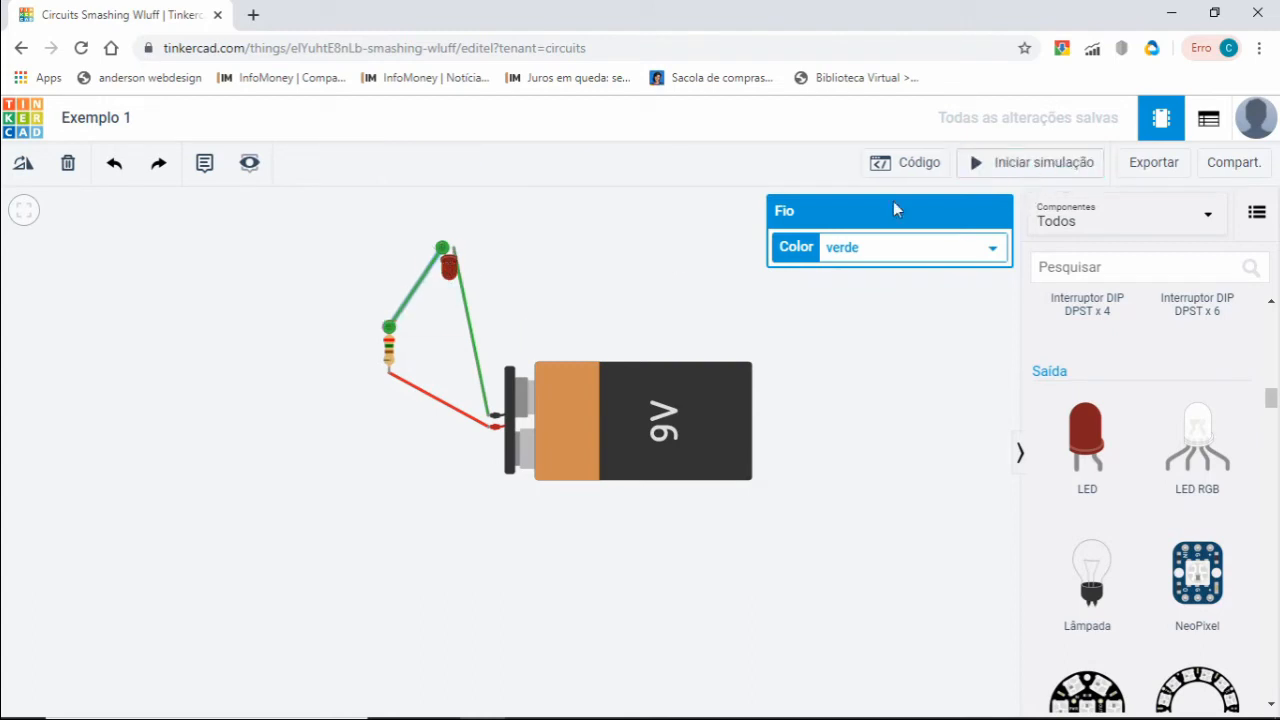
- Place a second red LED beside the circuit for comparing terminals, and run and stop another simulation
{"action": "left_click_drag", "start_coordinate": [1085, 432], "coordinate": [237, 282]}
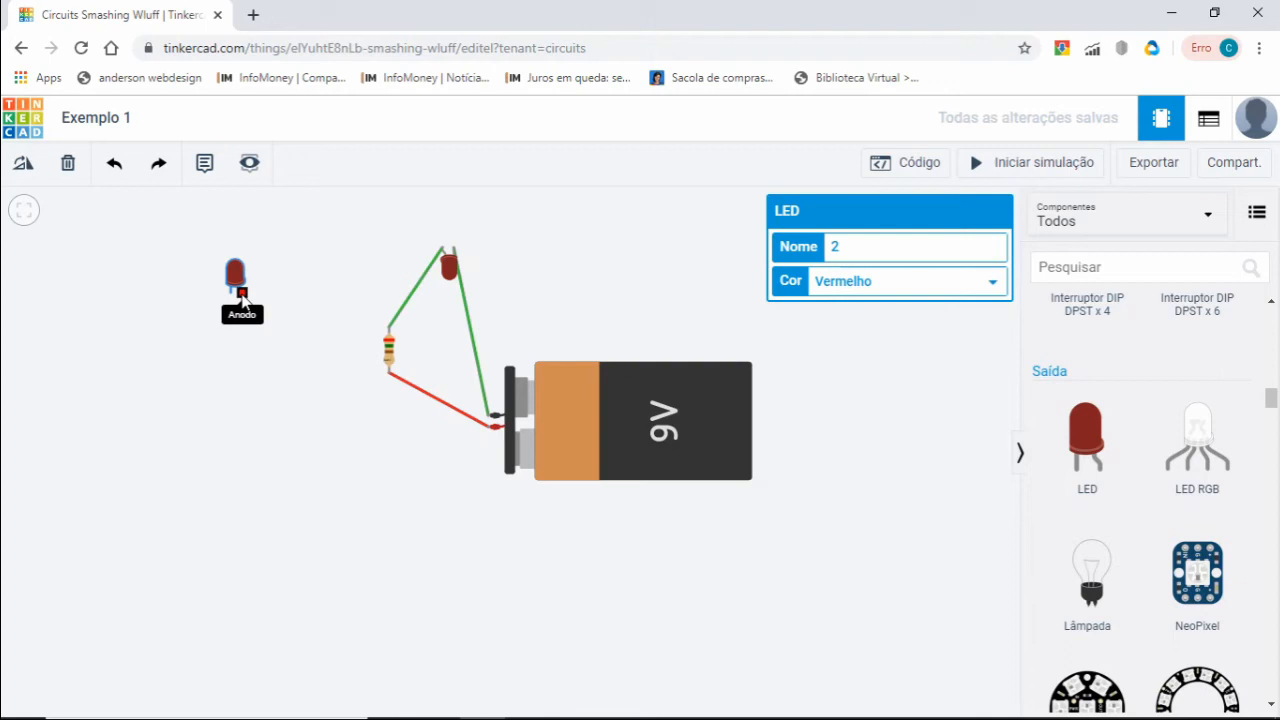
{"action": "left_click", "coordinate": [283, 474]}
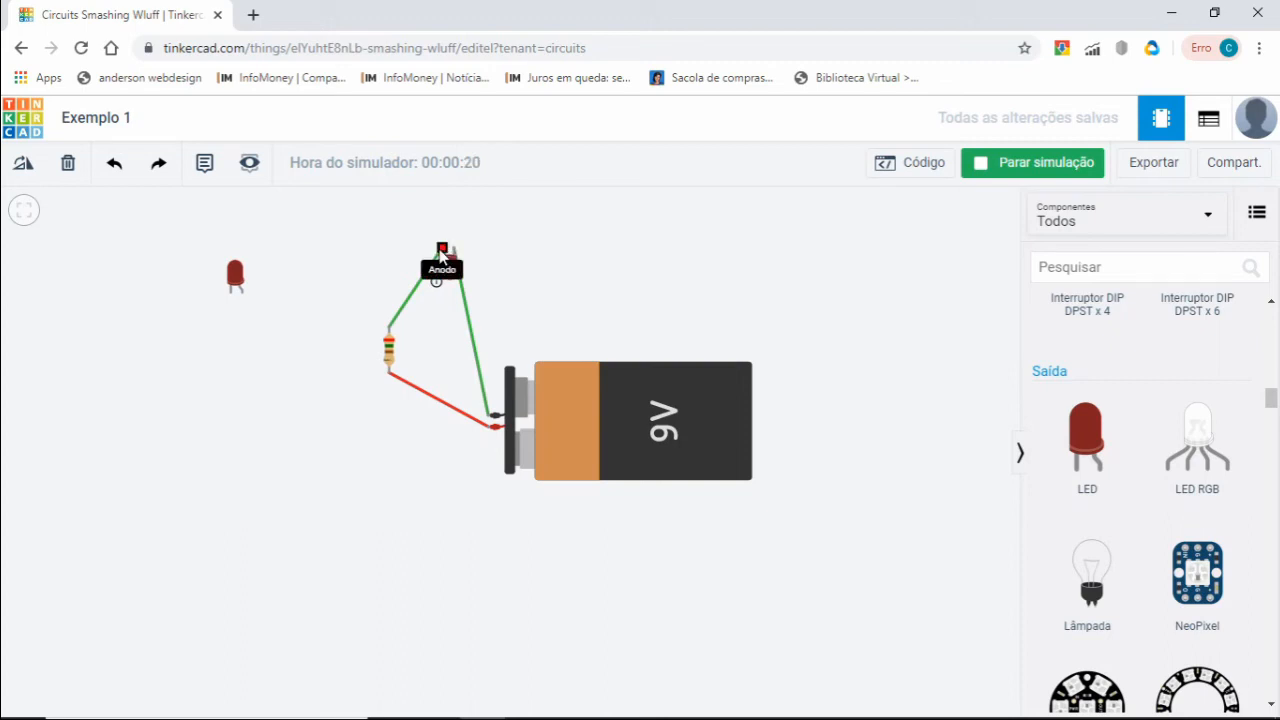
{"action": "left_click", "coordinate": [442, 250]}
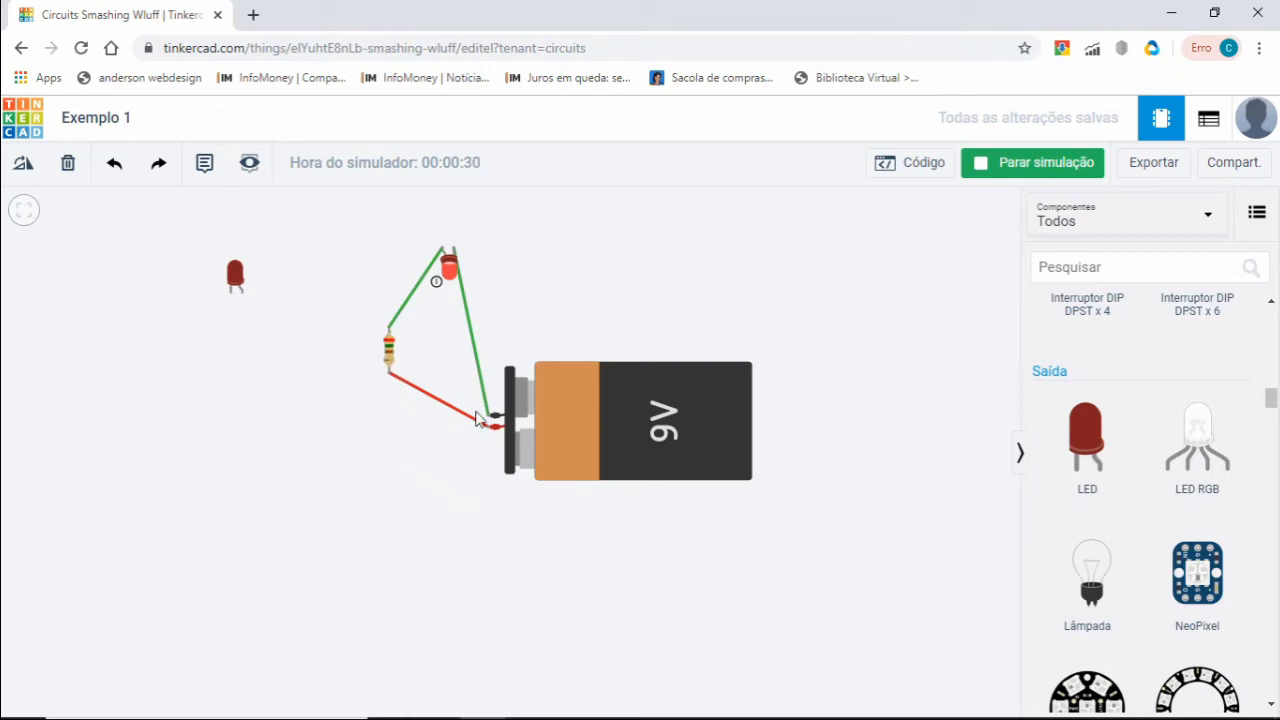
{"action": "left_click", "coordinate": [1028, 168]}
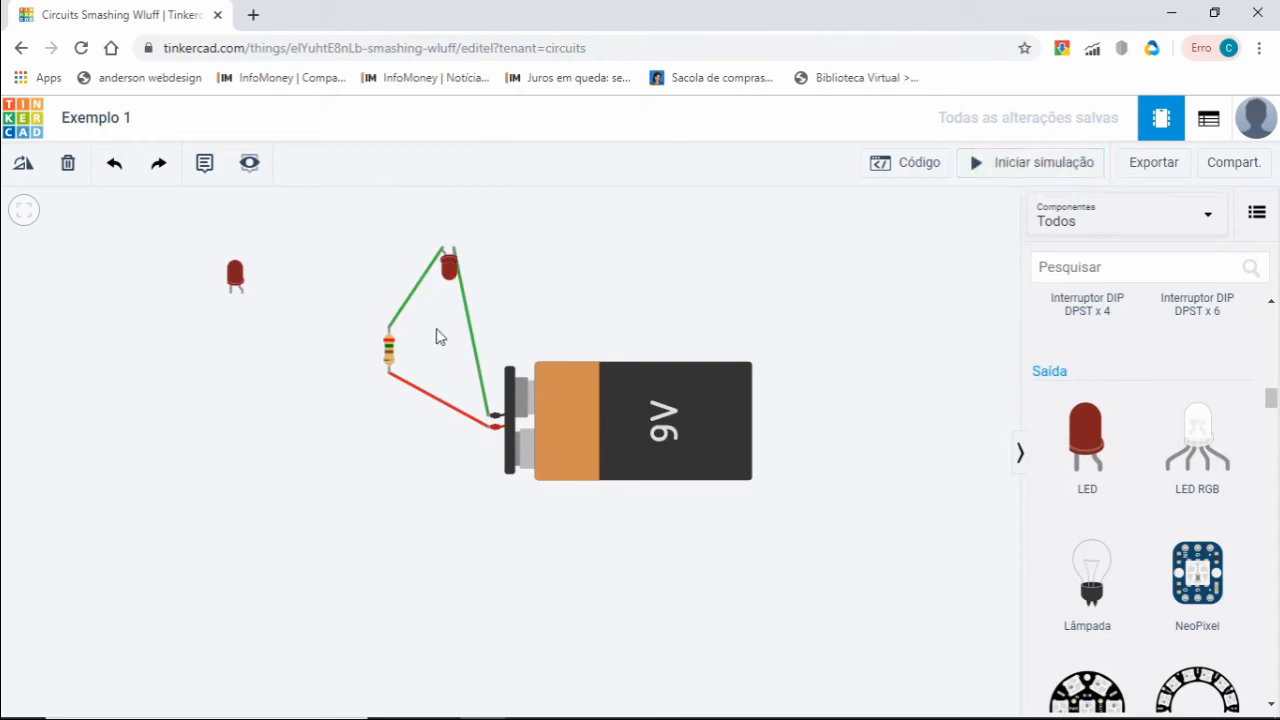
- Replace the resistor and its wires with one cornered wire from the battery's positive terminal to the LED's anode, coloured red (vermelho)
{"action": "left_click", "coordinate": [390, 352]}
{"action": "key", "text": "Delete"}
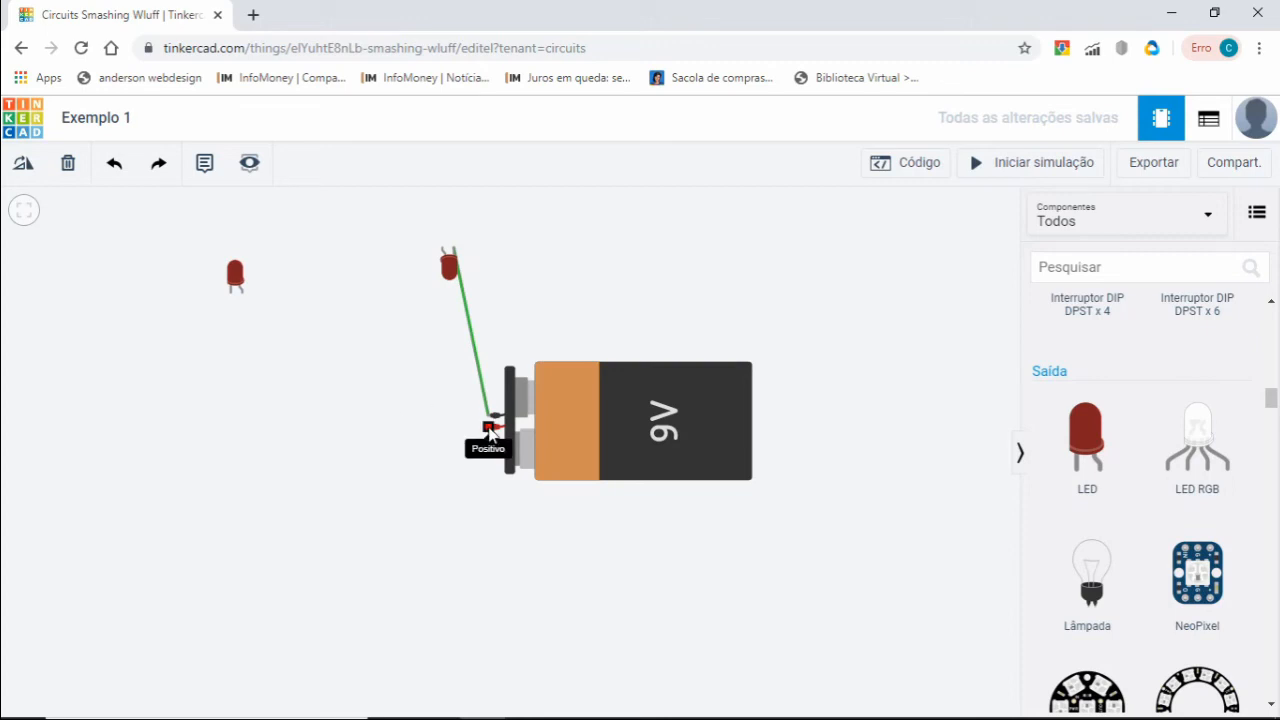
{"action": "left_click", "coordinate": [490, 432]}
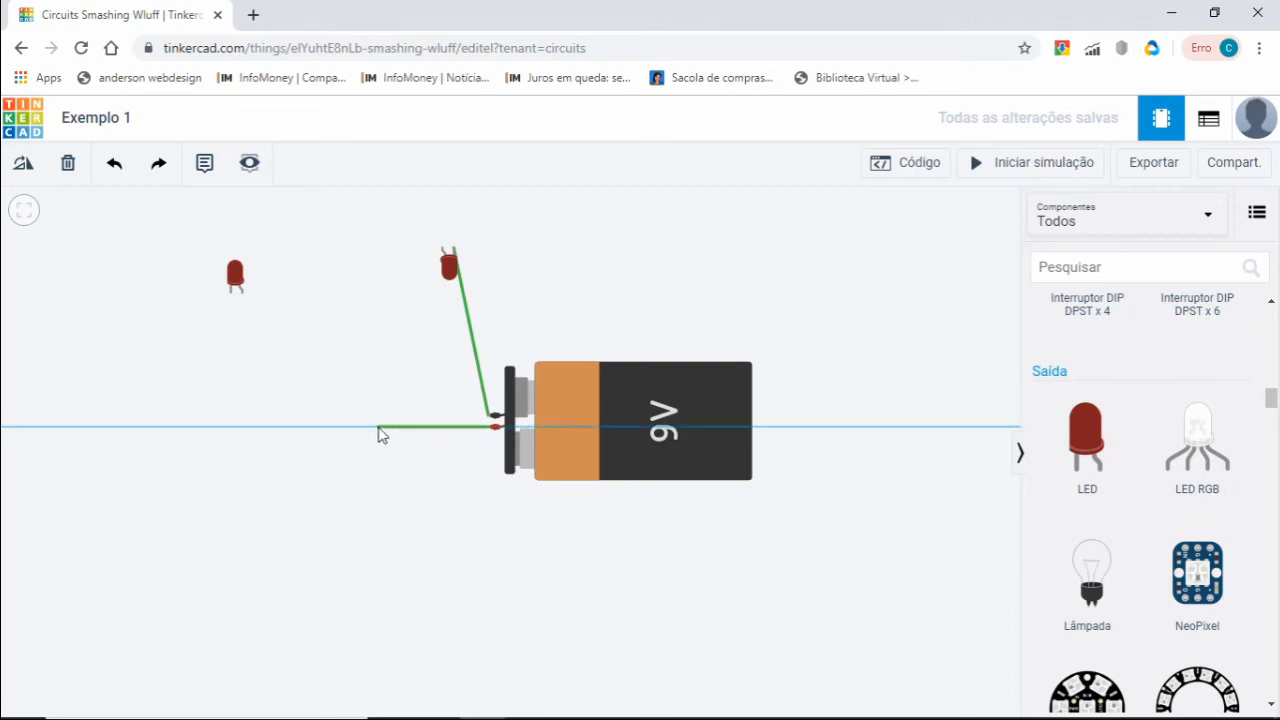
{"action": "left_click", "coordinate": [386, 427]}
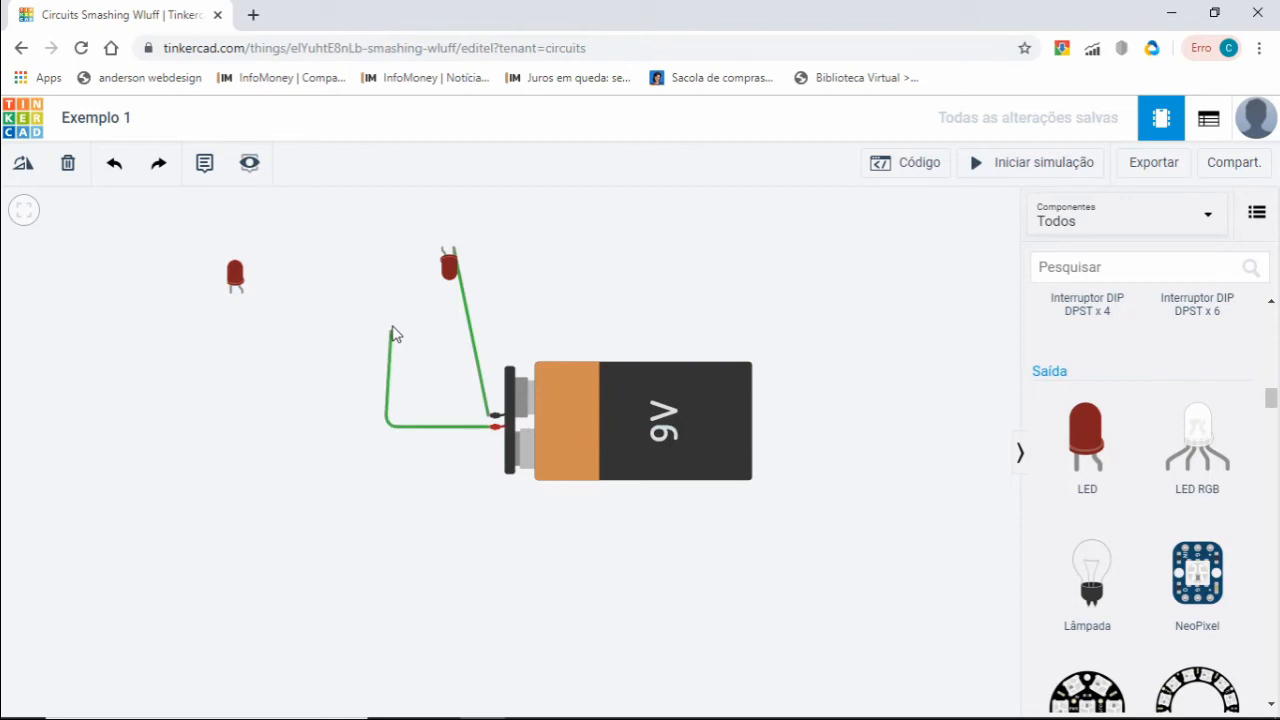
{"action": "left_click", "coordinate": [390, 221]}
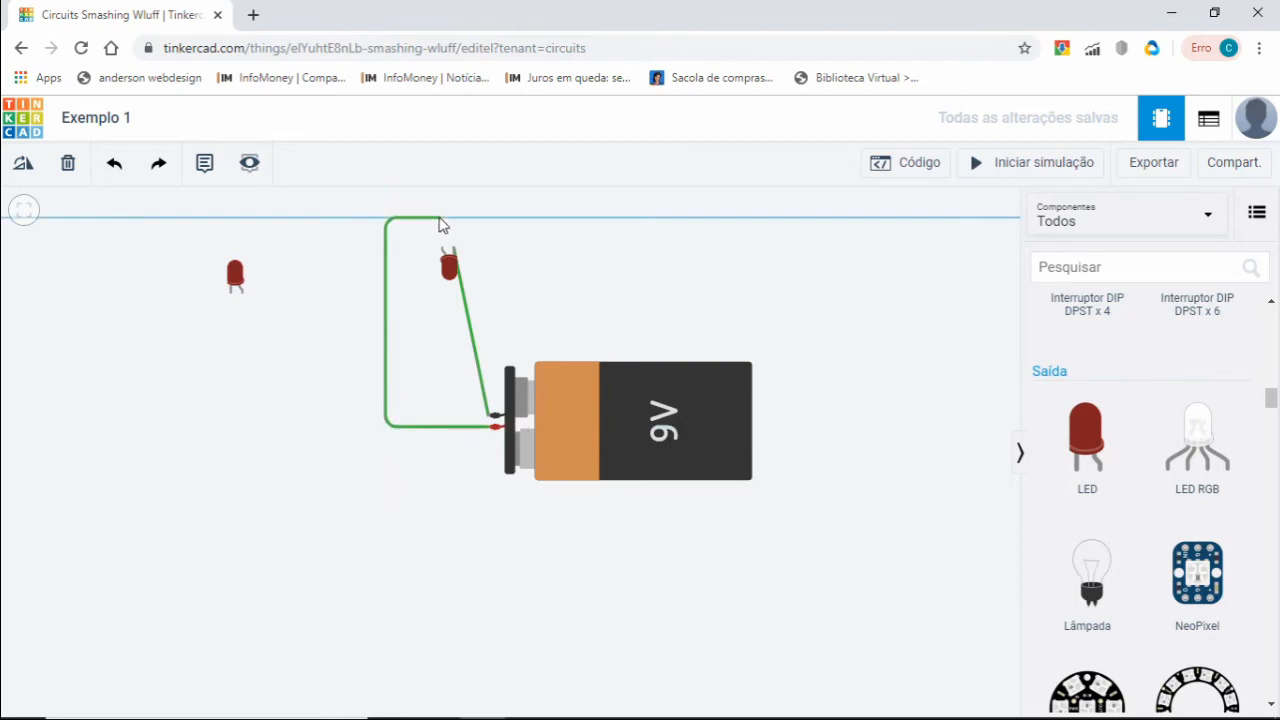
{"action": "left_click", "coordinate": [441, 218]}
{"action": "left_click", "coordinate": [442, 248]}
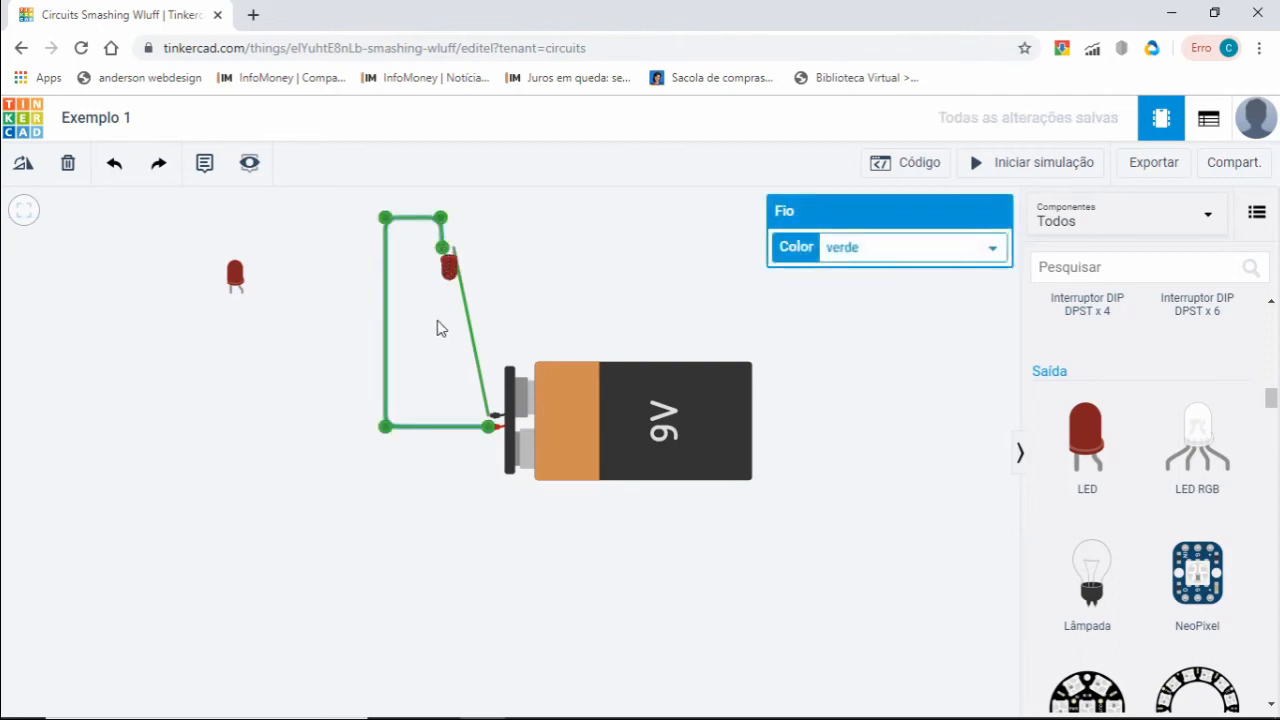
{"action": "left_click", "coordinate": [965, 252]}
{"action": "left_click", "coordinate": [886, 289]}
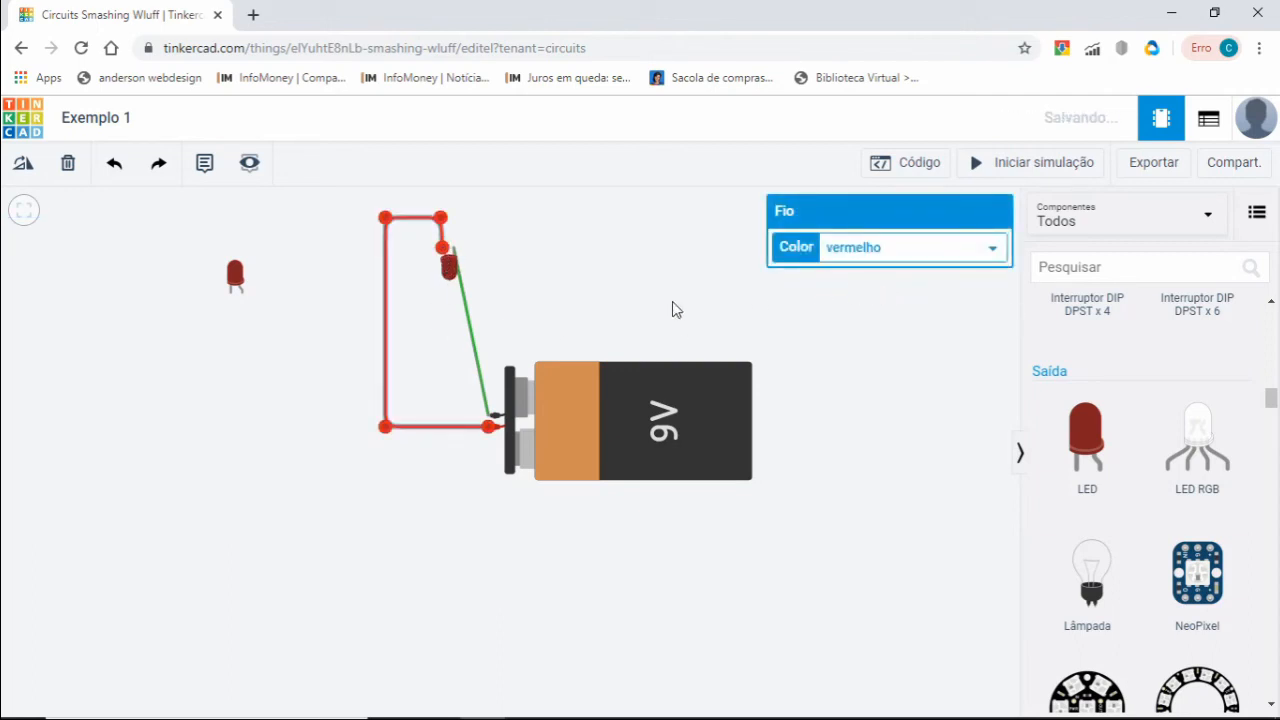
- Colour the wire from the LED's cathode to the battery black (preto), and run and stop the simulation without a resistor
{"action": "left_click", "coordinate": [466, 300]}
{"action": "left_click", "coordinate": [912, 256]}
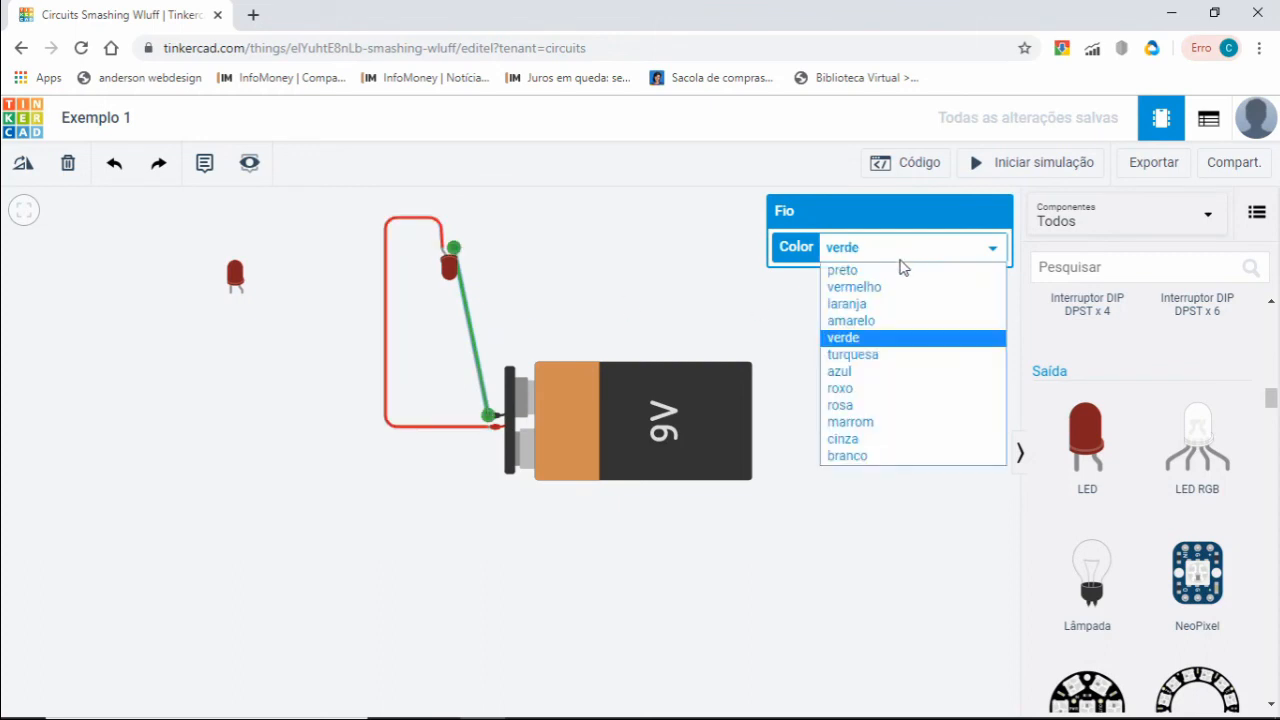
{"action": "left_click", "coordinate": [886, 271]}
{"action": "left_click", "coordinate": [846, 423]}
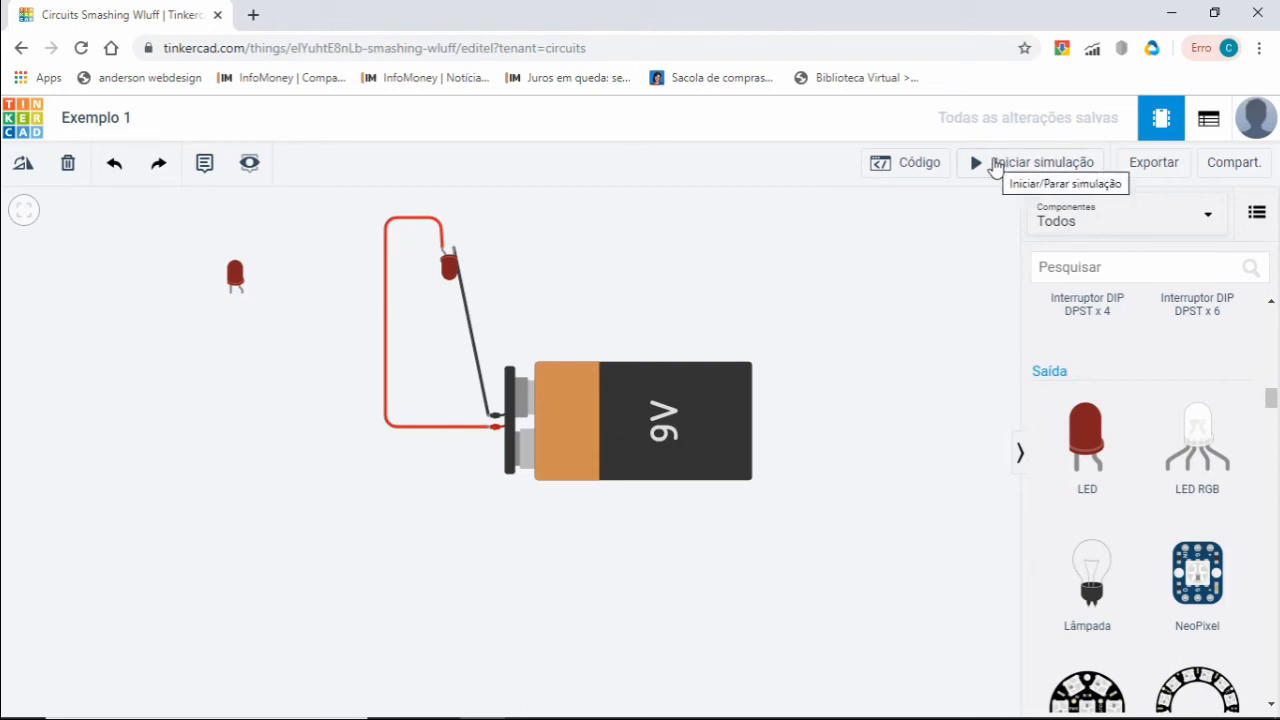
{"action": "left_click", "coordinate": [996, 166]}
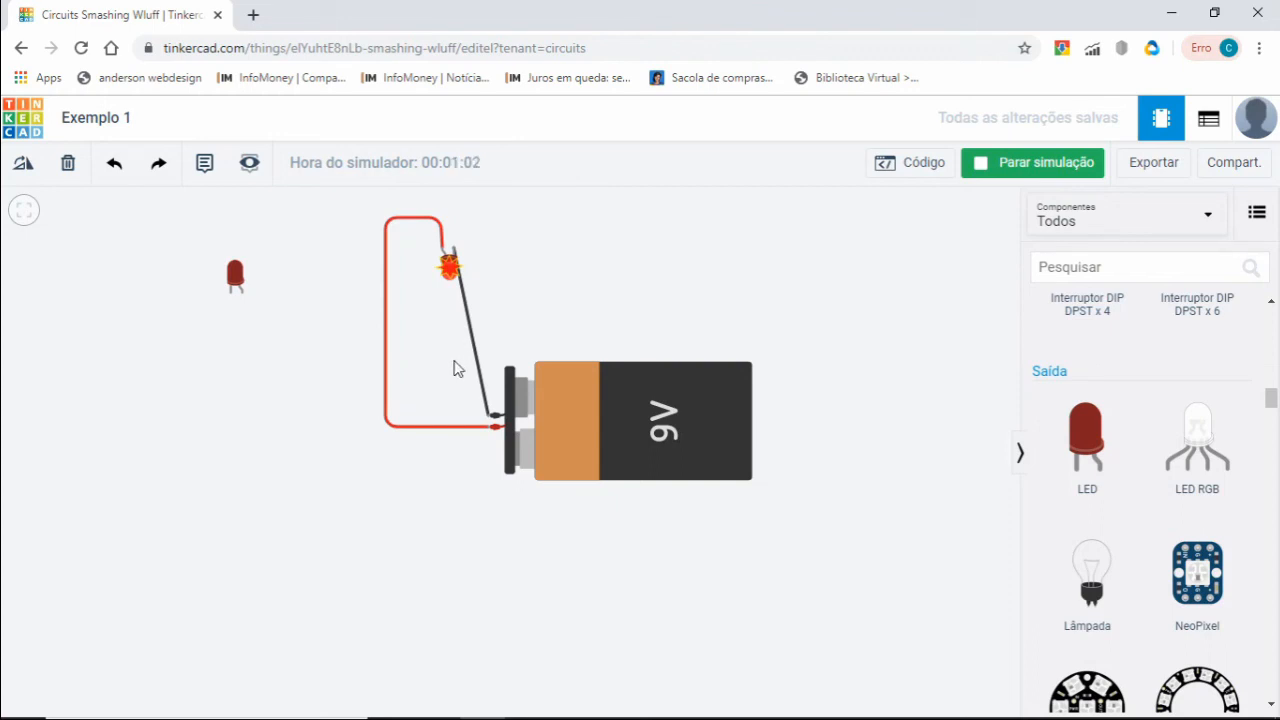
{"action": "left_click", "coordinate": [1000, 168]}
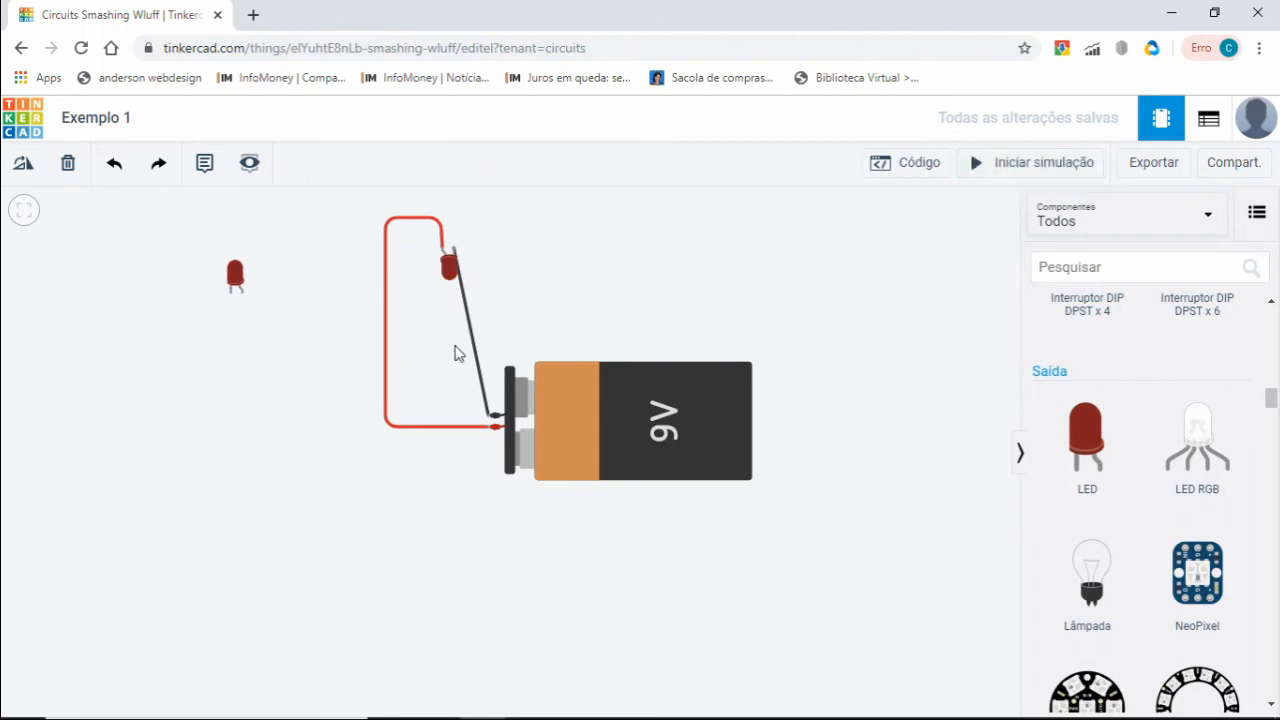
- Delete the red wire between battery and LED and place a new vertical resistor in the gap
{"action": "left_click", "coordinate": [386, 343]}
{"action": "key", "text": "Delete"}
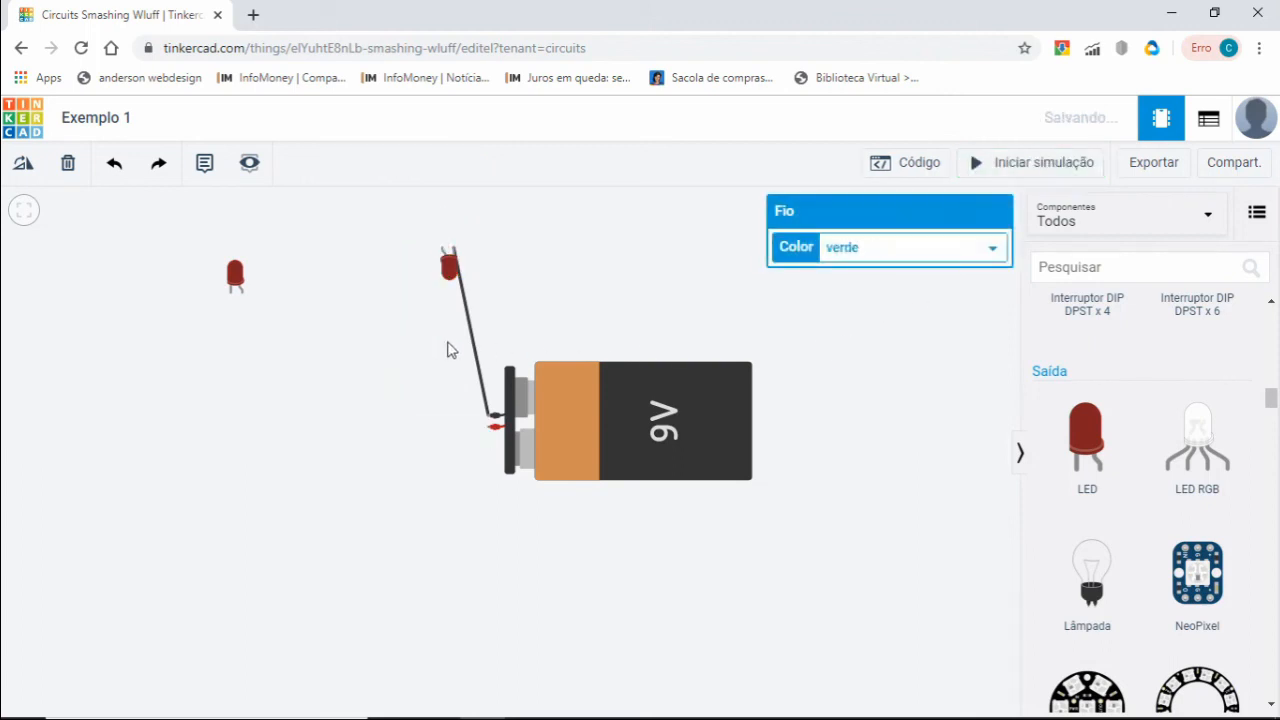
{"action": "scroll", "coordinate": [1115, 453], "scroll_direction": "down", "scroll_amount": 2}
{"action": "scroll", "coordinate": [1118, 453], "scroll_direction": "up", "scroll_amount": 10}
{"action": "left_click_drag", "start_coordinate": [1088, 400], "coordinate": [396, 342]}
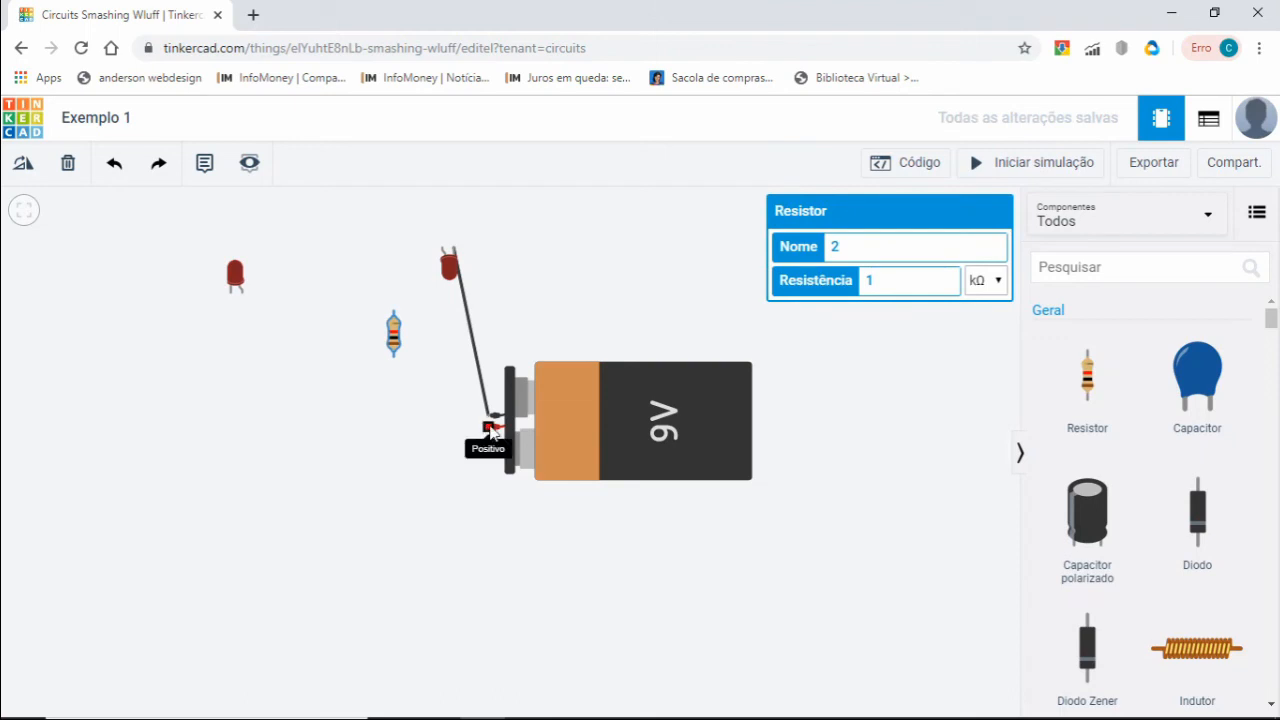
- Wire the battery's positive terminal to the new resistor's lower terminal with one corner
{"action": "left_click", "coordinate": [492, 428]}
{"action": "left_click", "coordinate": [396, 428]}
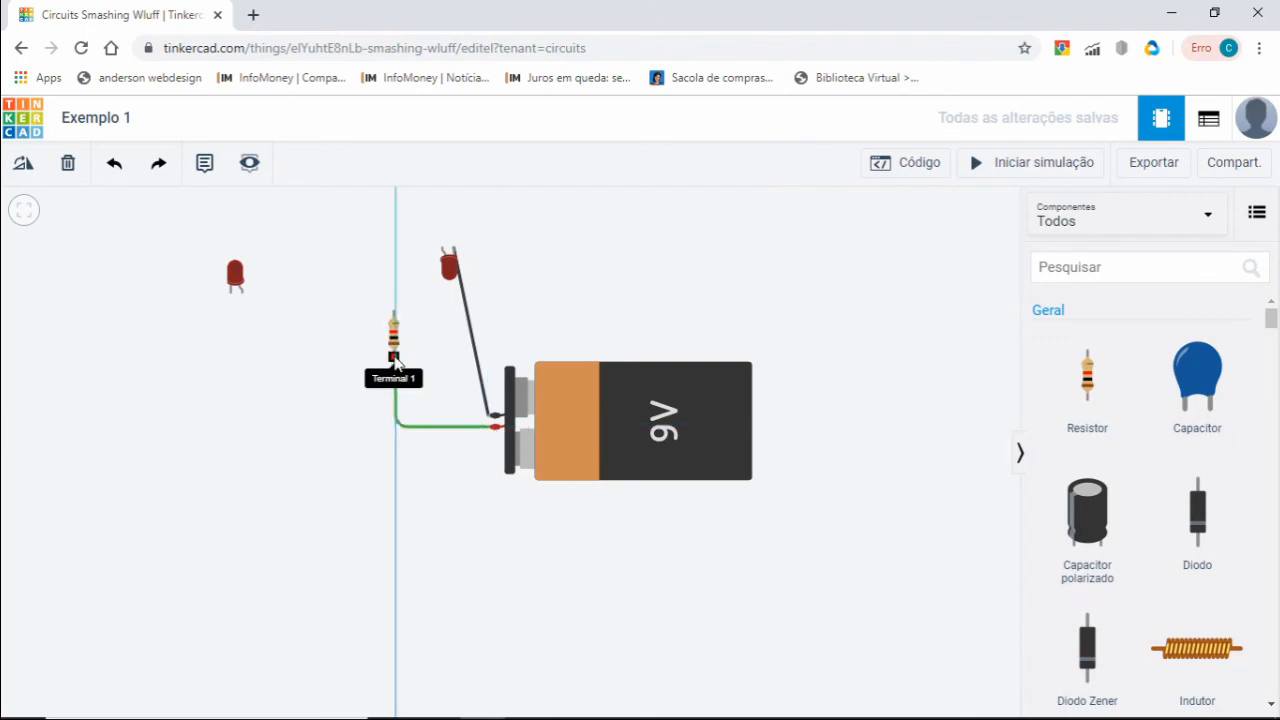
{"action": "left_click", "coordinate": [394, 356]}
- Wire the new resistor's upper terminal to the LED's anode around two corners and colour the wire red (vermelho)
{"action": "left_click", "coordinate": [395, 314]}
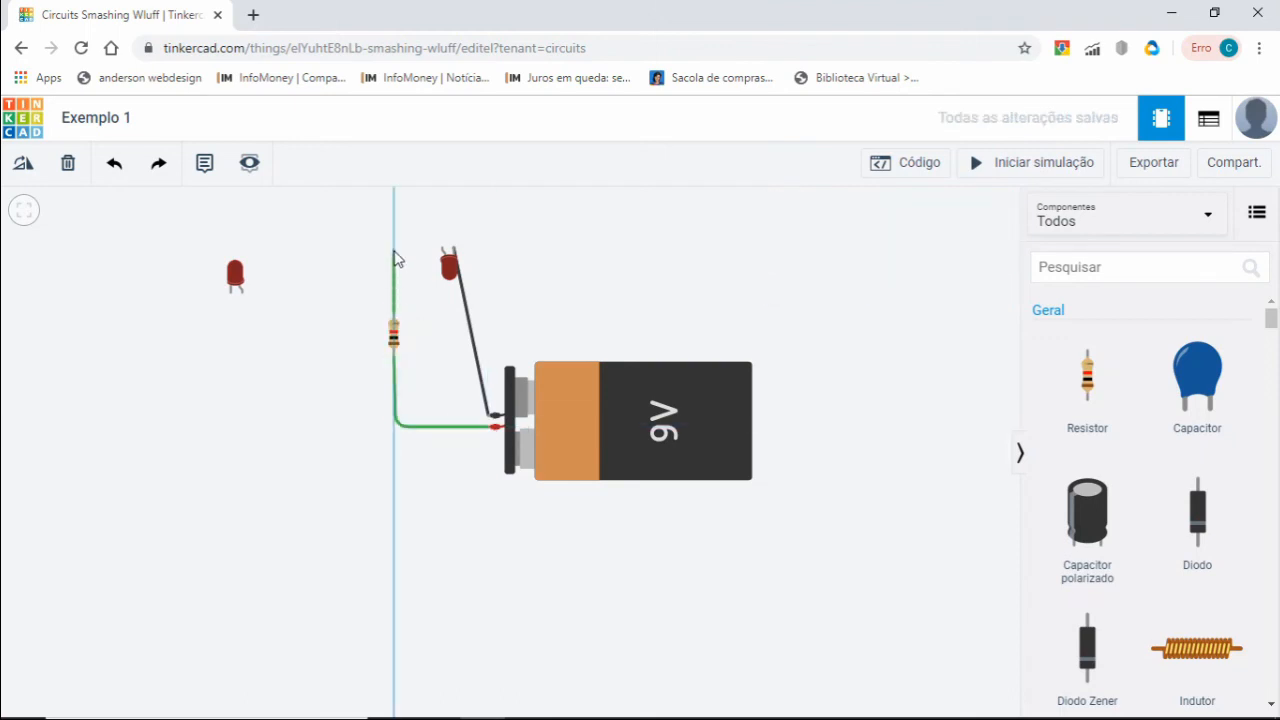
{"action": "left_click", "coordinate": [395, 232]}
{"action": "left_click", "coordinate": [445, 233]}
{"action": "left_click", "coordinate": [445, 252]}
{"action": "left_click", "coordinate": [962, 249]}
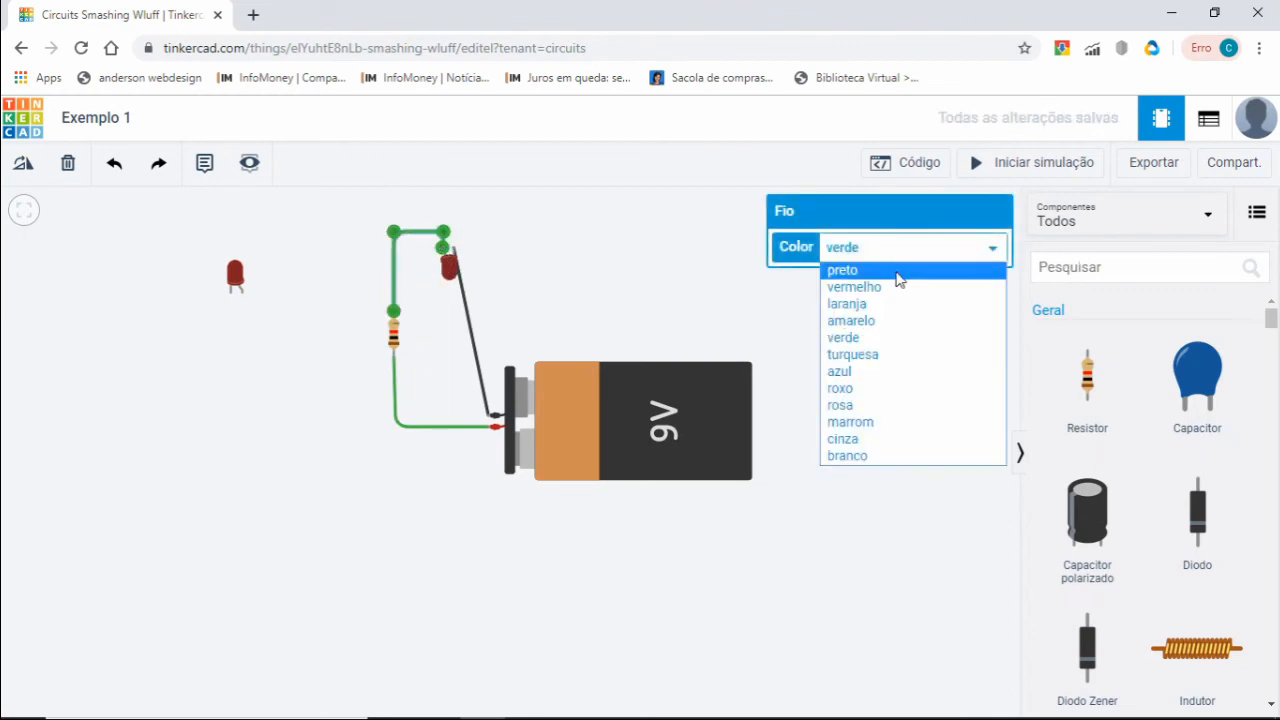
{"action": "left_click", "coordinate": [895, 287]}
- Colour the wire from the battery to the resistor red (vermelho), and run and stop the simulation
{"action": "left_click", "coordinate": [466, 428]}
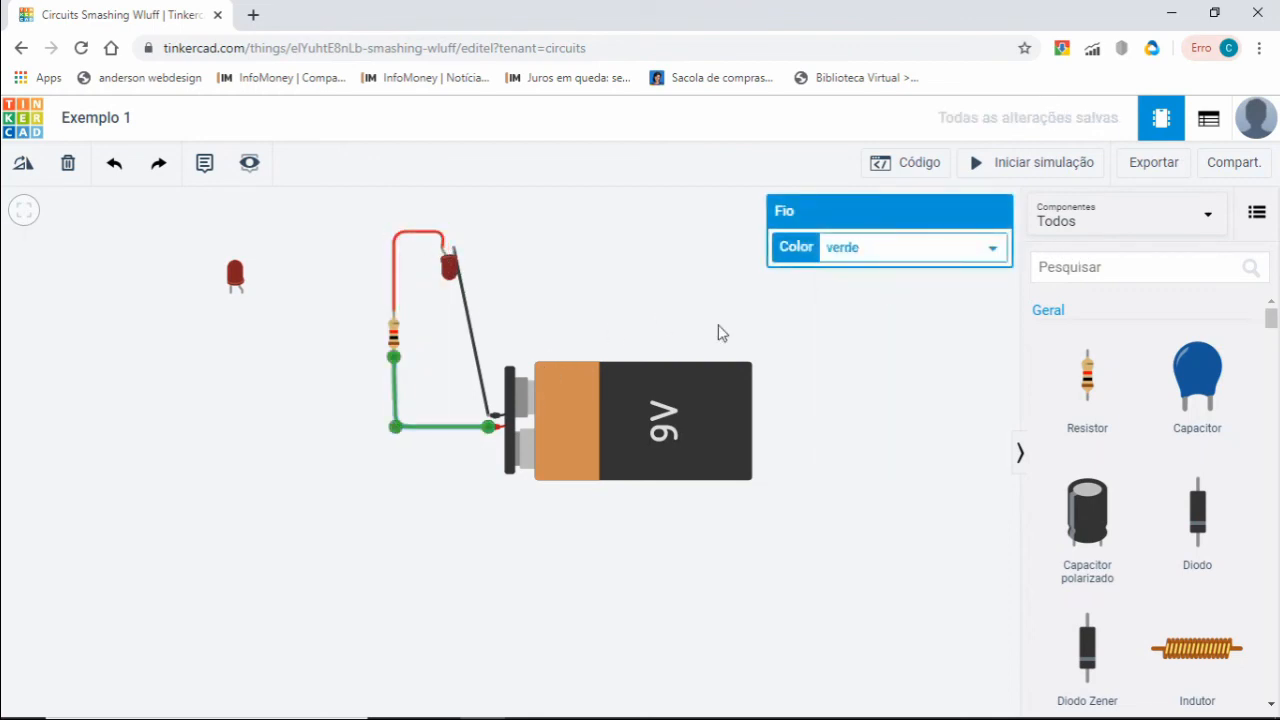
{"action": "left_click", "coordinate": [849, 251]}
{"action": "left_click", "coordinate": [845, 287]}
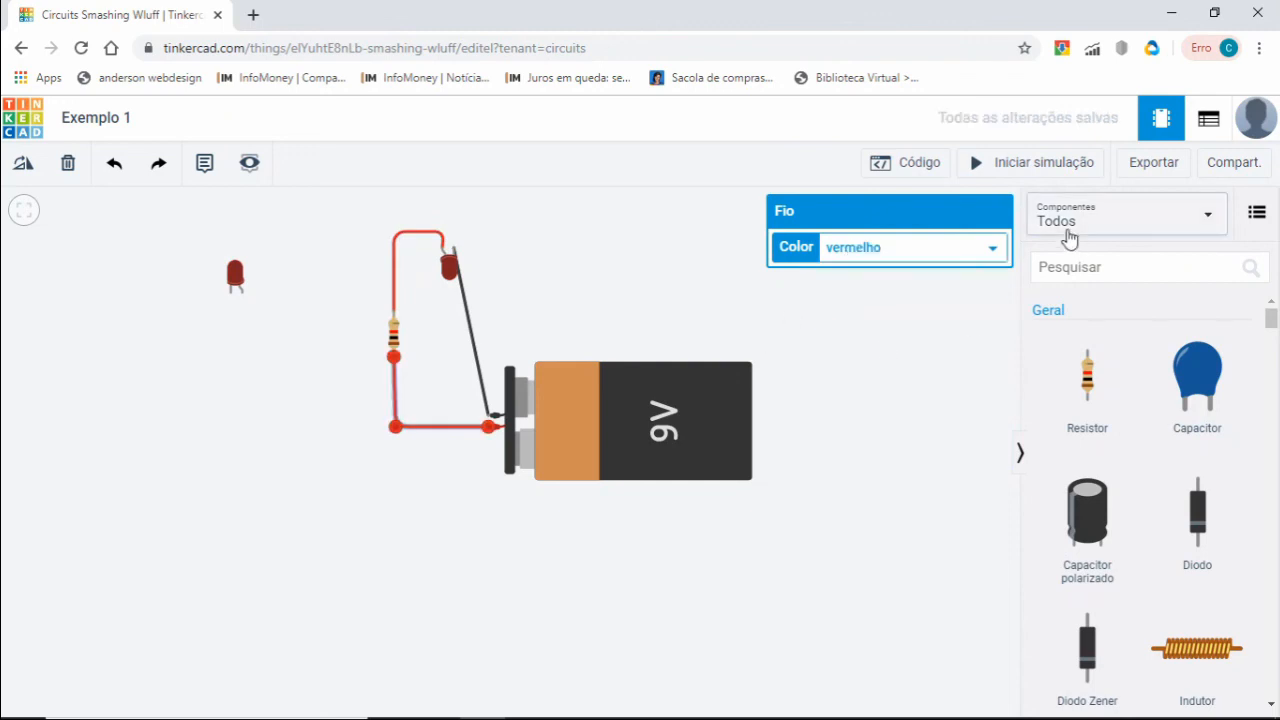
{"action": "left_click", "coordinate": [1043, 165]}
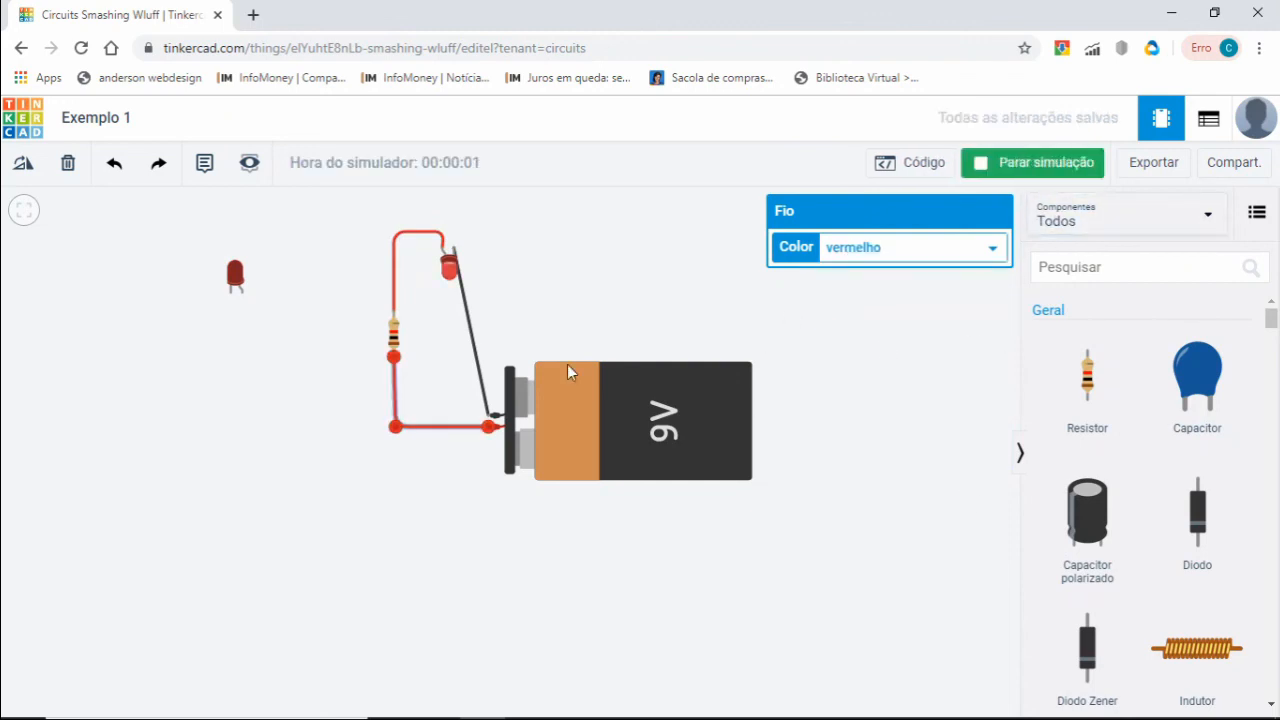
{"action": "left_click", "coordinate": [1045, 178]}
- Change the resistor's unit to Ω for a 1 Ω resistance, and run and stop the simulation
{"action": "left_click", "coordinate": [395, 338]}
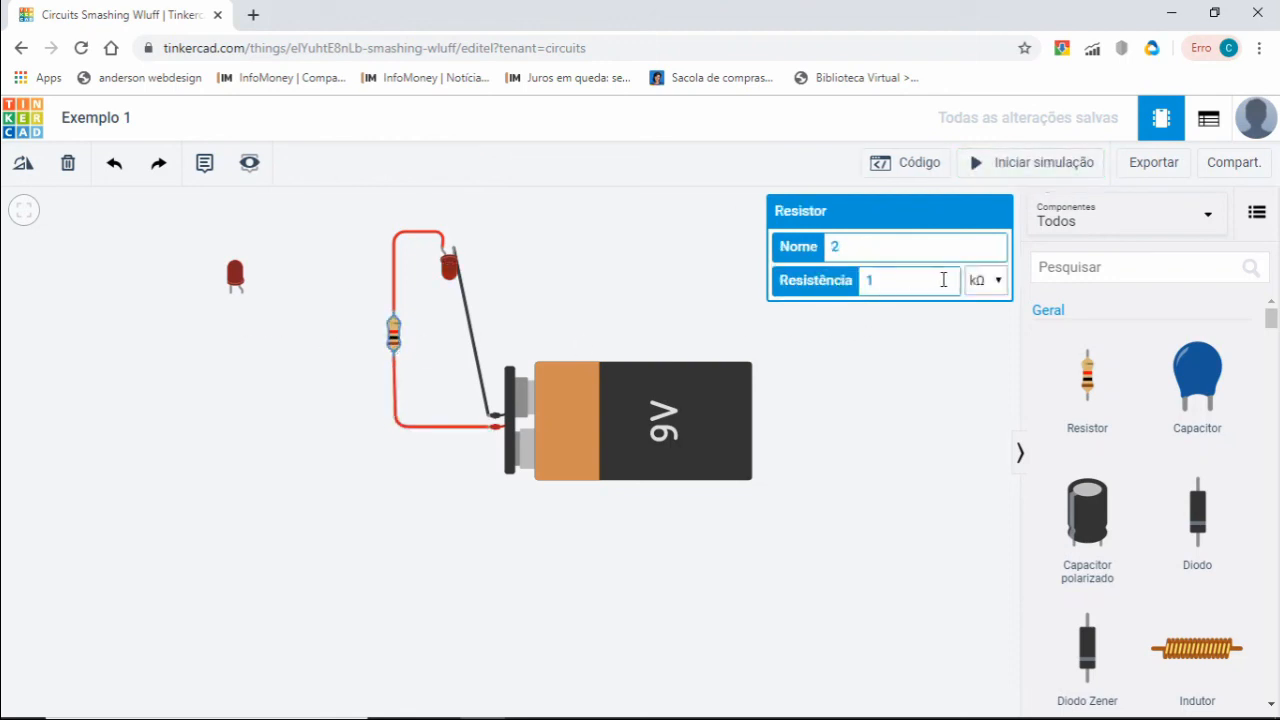
{"action": "left_click", "coordinate": [985, 280]}
{"action": "left_click", "coordinate": [980, 369]}
{"action": "left_click", "coordinate": [987, 170]}
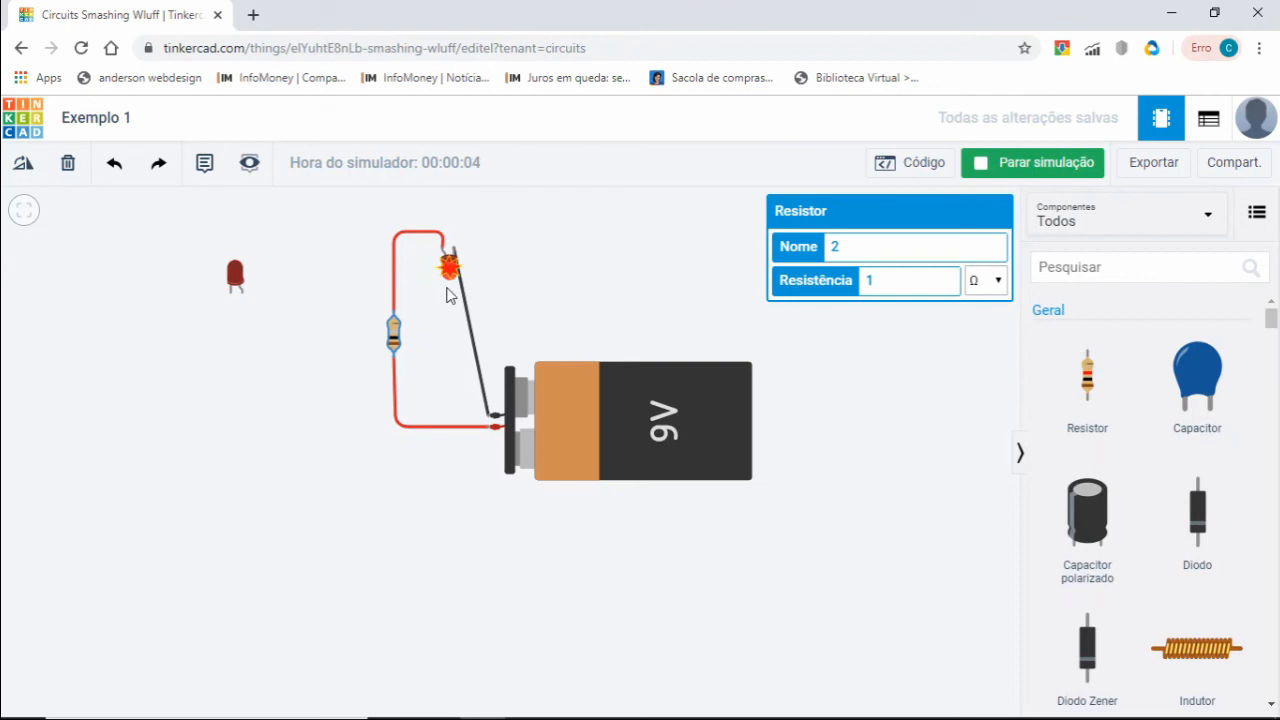
{"action": "left_click", "coordinate": [1000, 165]}
- Set the resistance to 100 Ω, check the LED's current in the simulation, and stop it
{"action": "left_click", "coordinate": [785, 285]}
{"action": "type", "text": "100"}
{"action": "left_click", "coordinate": [1010, 170]}
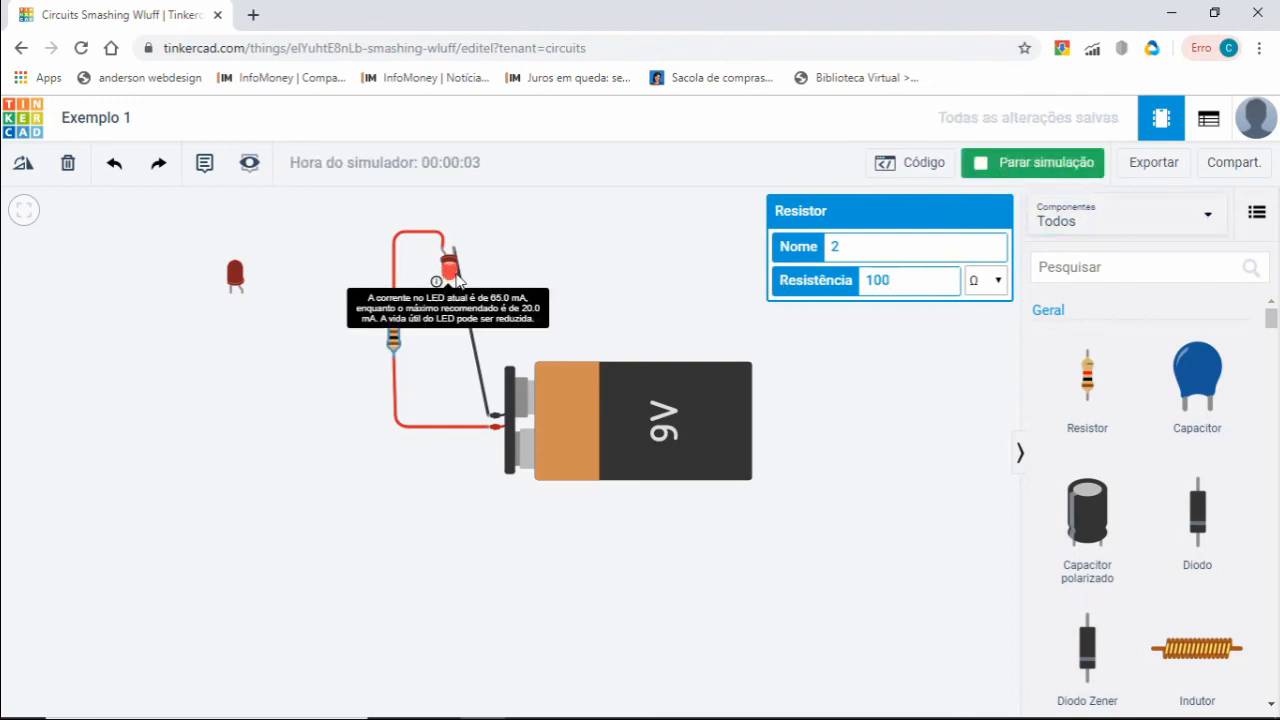
{"action": "left_click", "coordinate": [1015, 170]}
- Set the resistance to 500 Ω, and run and stop the simulation to check the LED
{"action": "left_click_drag", "start_coordinate": [920, 283], "coordinate": [806, 287]}
{"action": "type", "text": "500"}
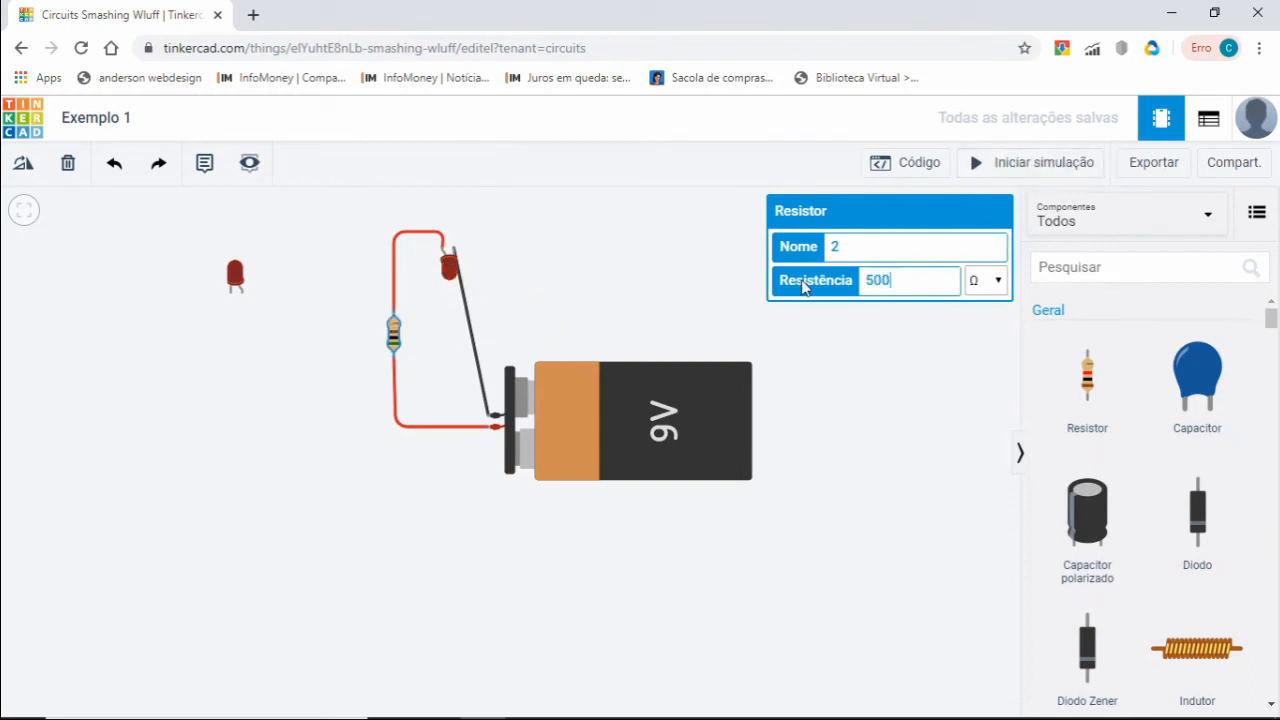
{"action": "left_click", "coordinate": [1048, 175]}
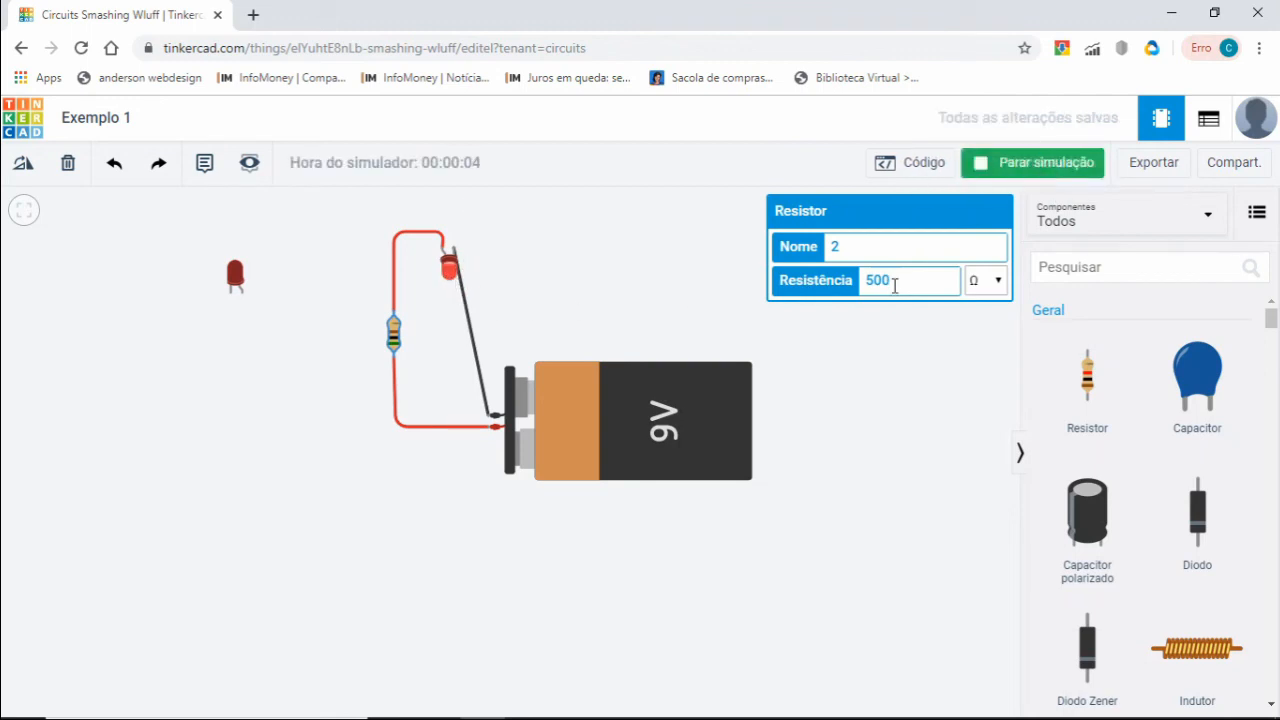
{"action": "left_click", "coordinate": [988, 164]}
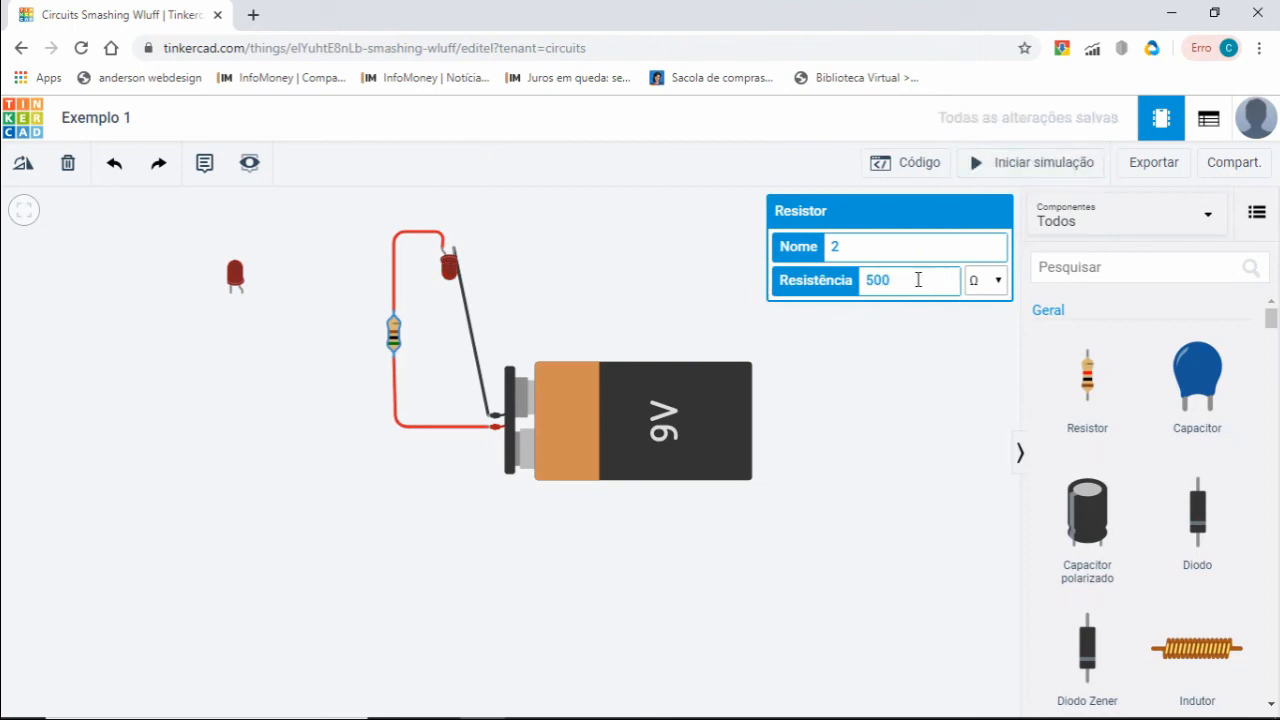
- Set the resistance to 800 Ω, and run and stop the simulation to check the LED's brightness
{"action": "left_click", "coordinate": [849, 280]}
{"action": "type", "text": "800"}
{"action": "left_click", "coordinate": [1024, 170]}
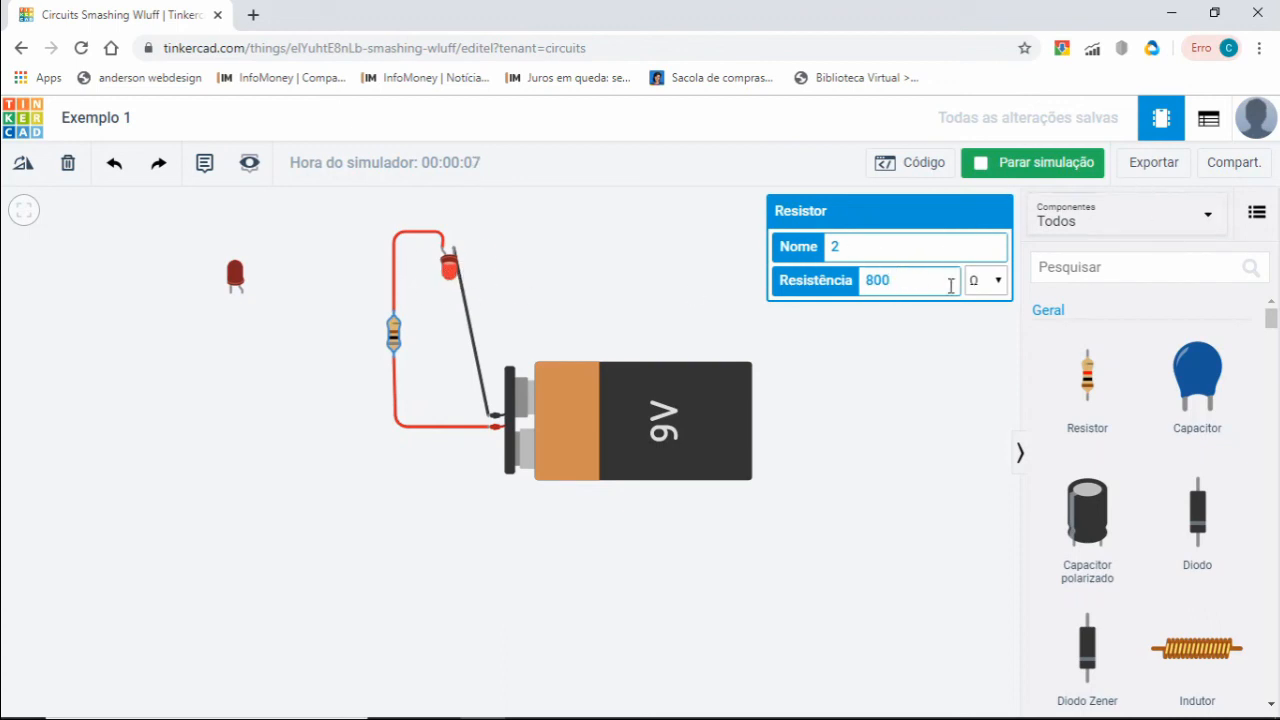
{"action": "left_click", "coordinate": [1003, 166]}
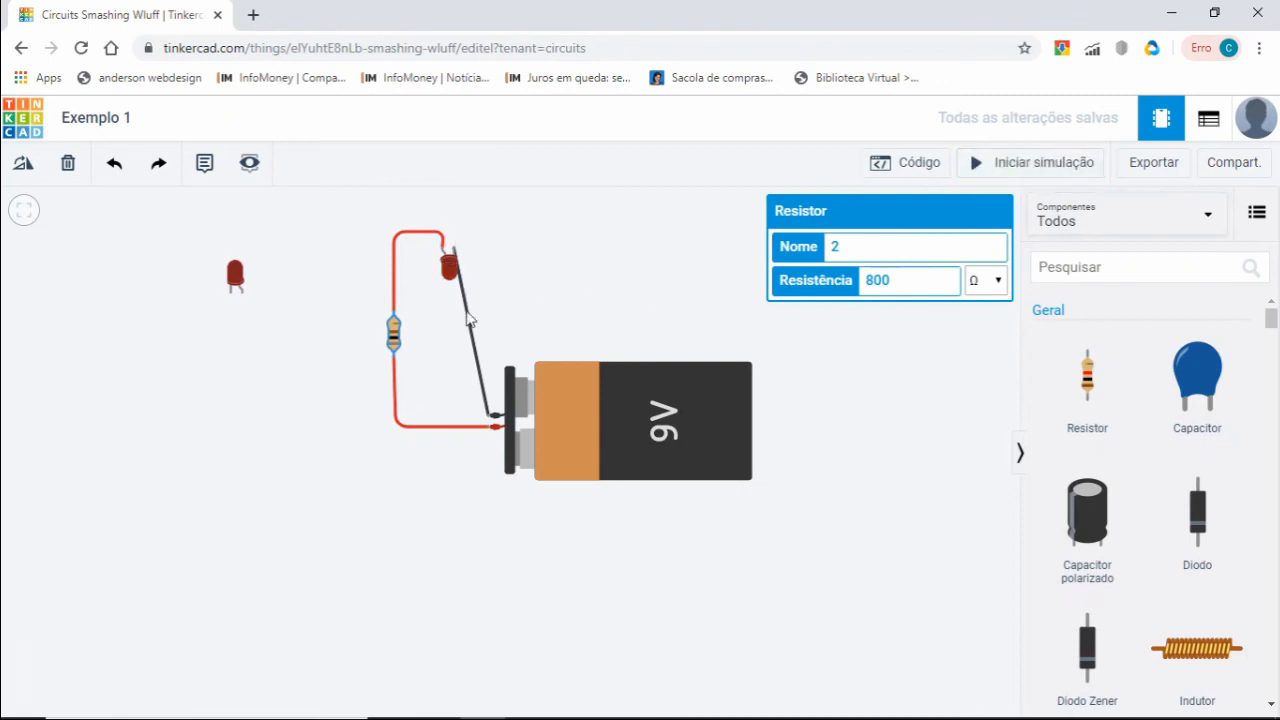